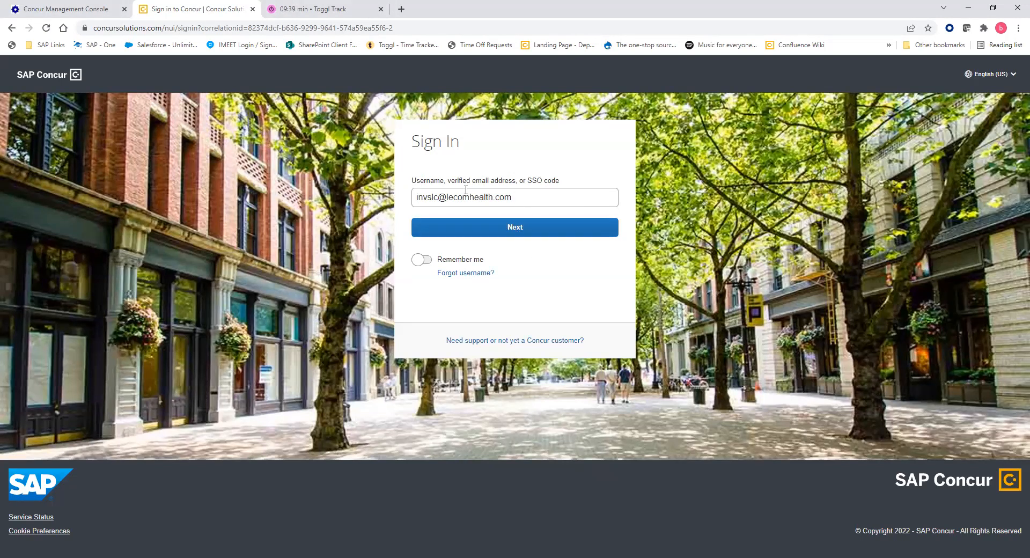
# Sign in to SAP Concur by continuing to the password step and entering the account password.
pyautogui.click(489, 236)
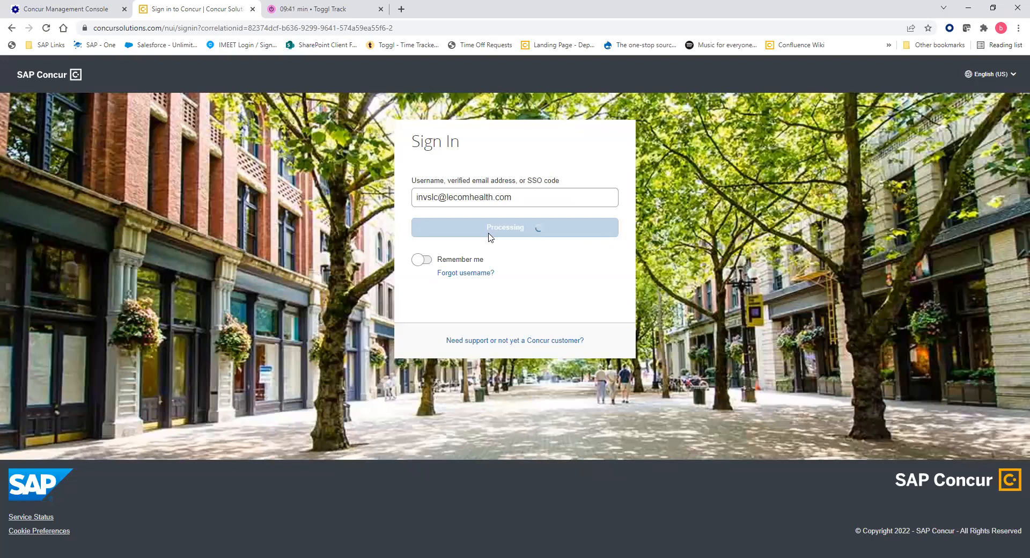
pyautogui.write('•••••••')
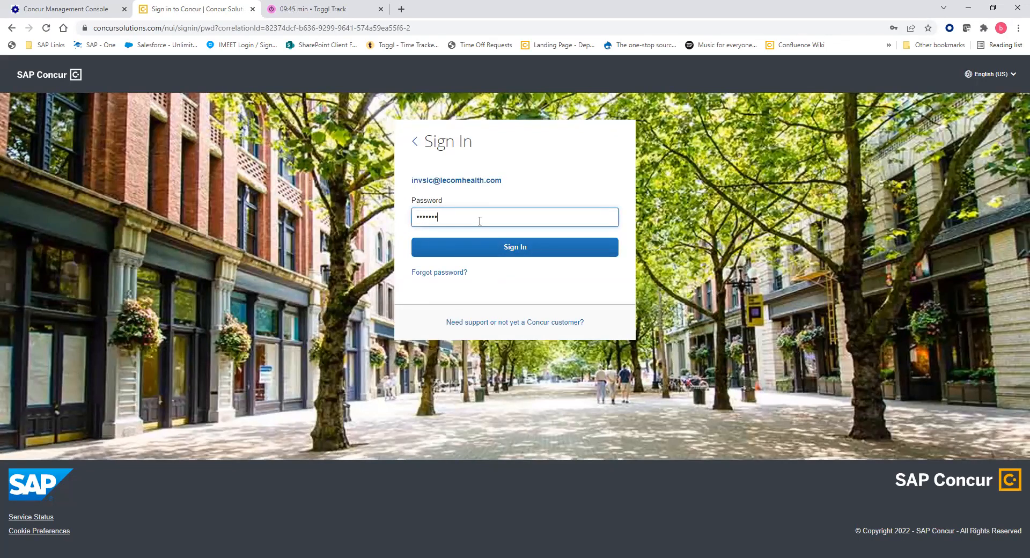
pyautogui.press('Return')
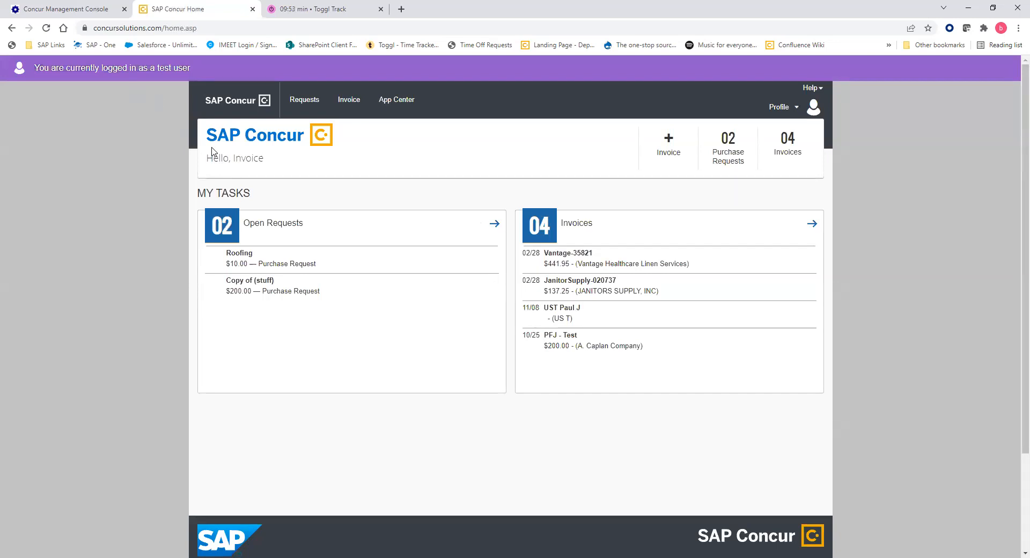
# Browse the home page, check the Help menu, then open the Profile account menu.
pyautogui.moveTo(262, 161); pyautogui.dragTo(206, 160)
pyautogui.click(212, 160)
pyautogui.click(813, 87)
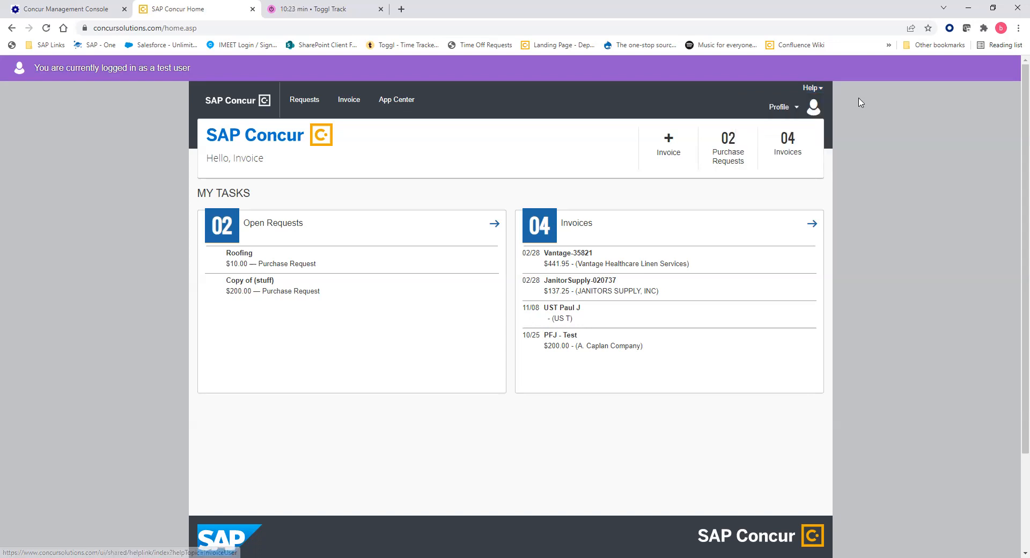
pyautogui.click(781, 106)
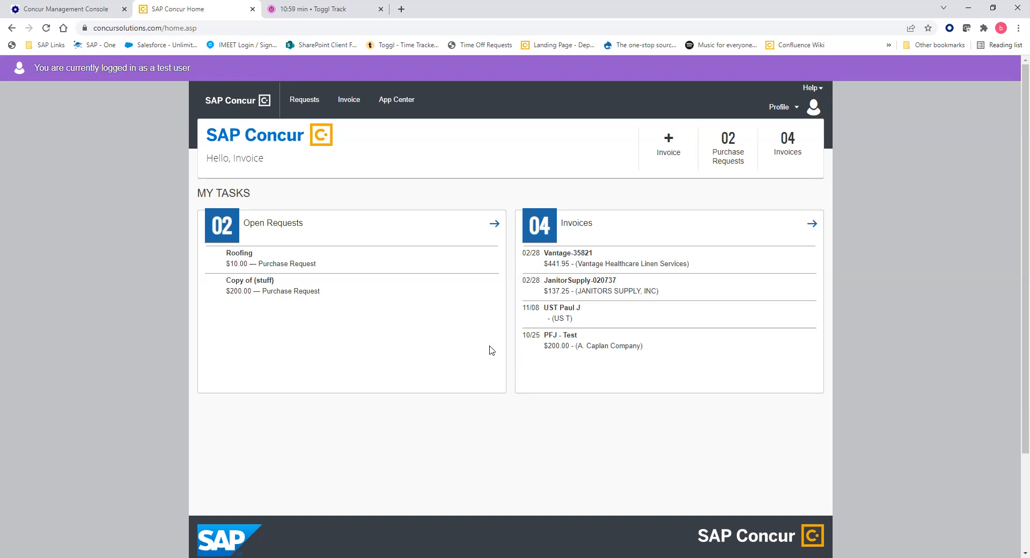
pyautogui.click(780, 109)
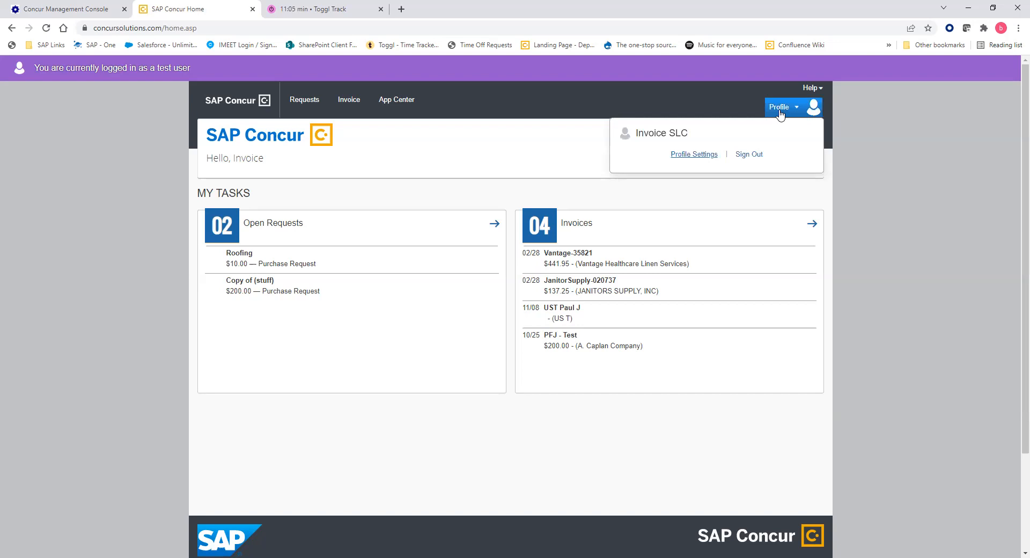
# Choose Profile Settings from the Profile menu to reach Profile Options.
pyautogui.click(701, 155)
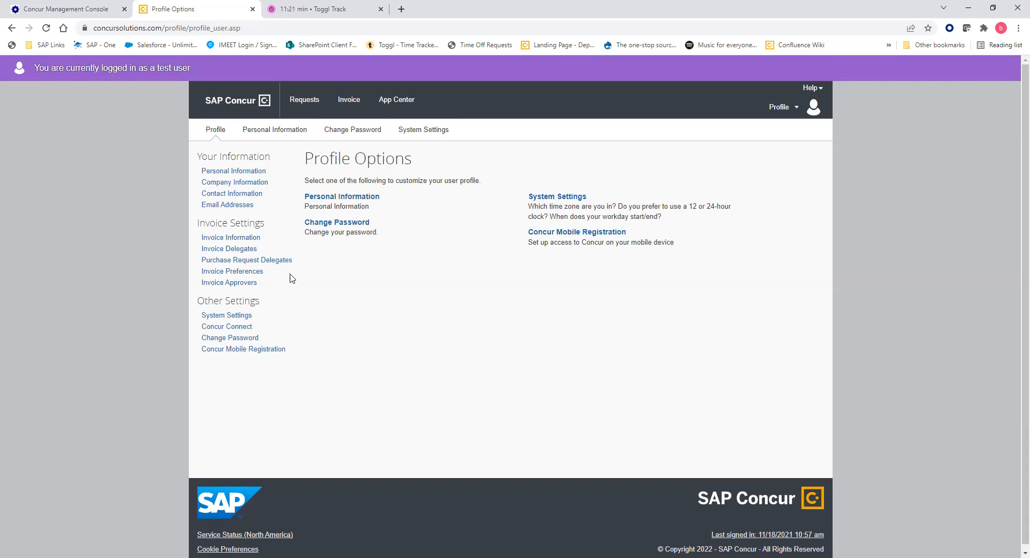
# Review Invoice Preferences, then view the still-empty Invoice Delegates list.
pyautogui.click(244, 271)
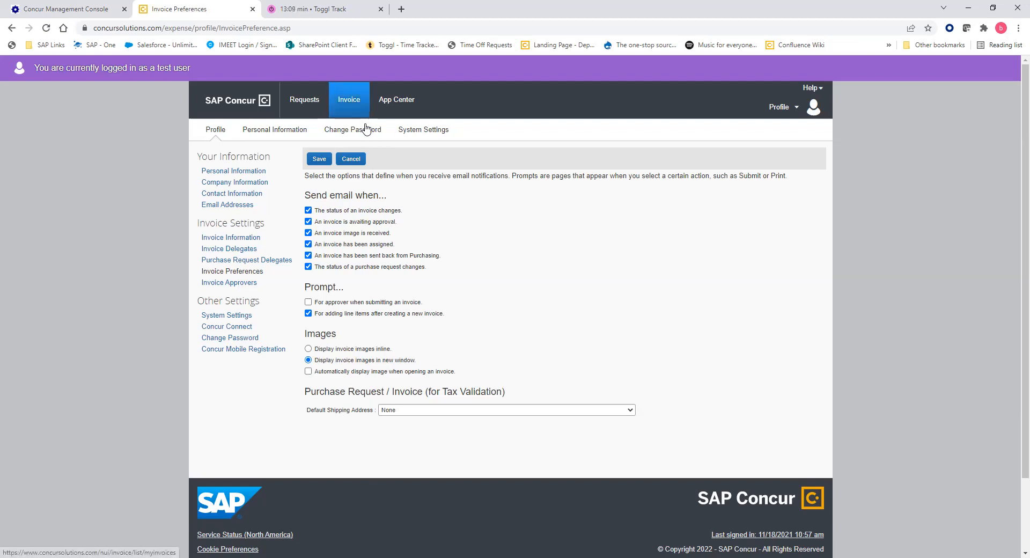
pyautogui.click(254, 251)
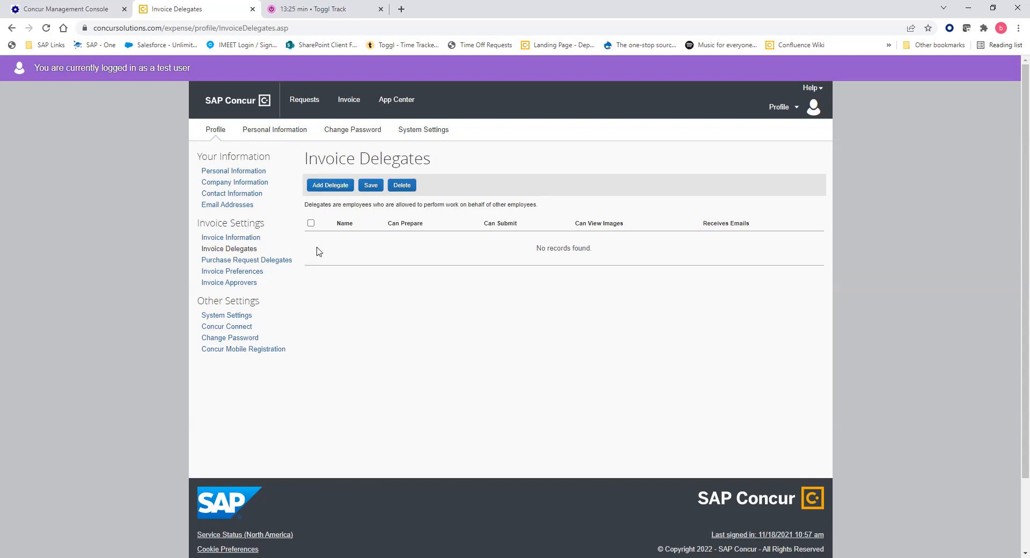
# Add the INVLPI user as invoice delegate with Can Prepare, Can Submit and Receives Emails, and save.
pyautogui.click(339, 188)
pyautogui.click(347, 234)
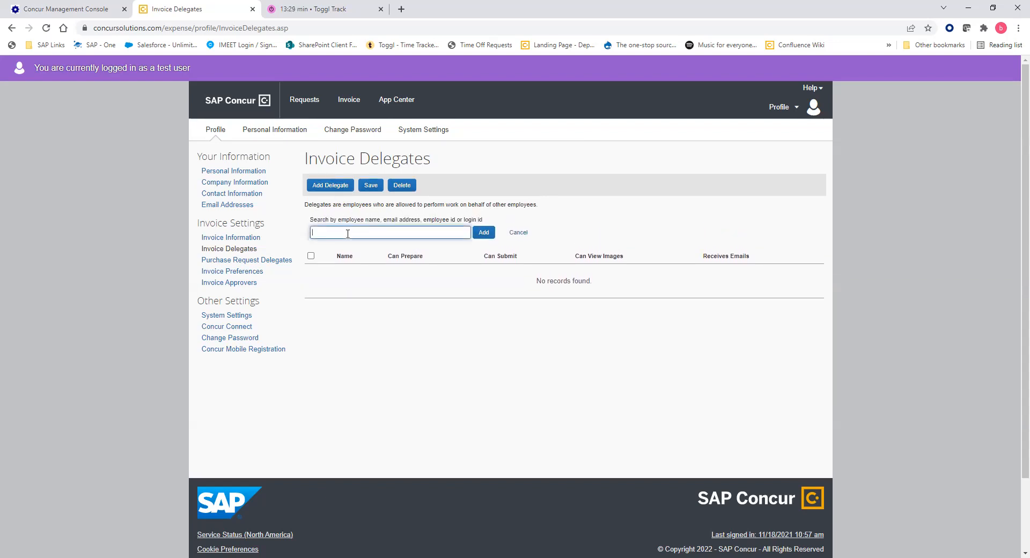
pyautogui.write('INV')
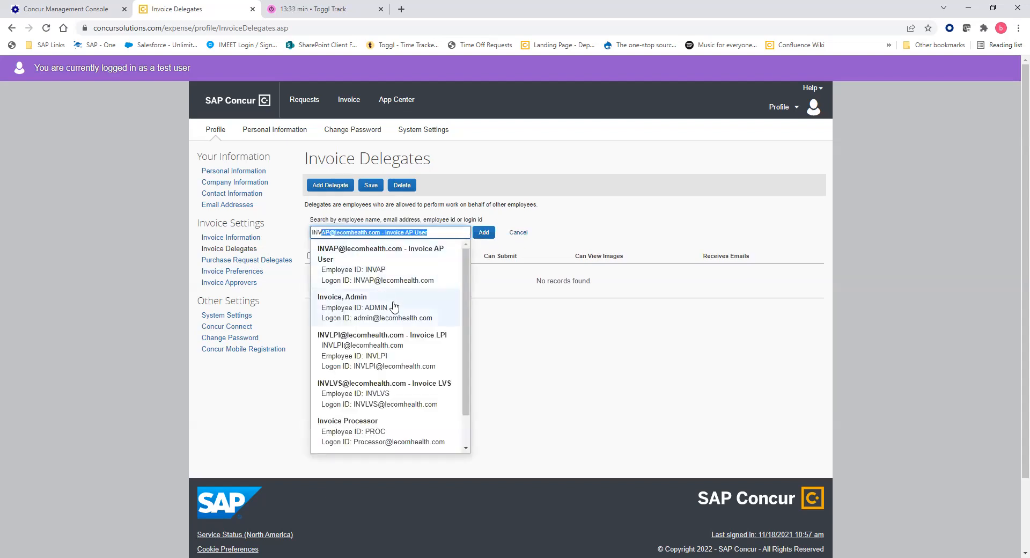
pyautogui.click(396, 344)
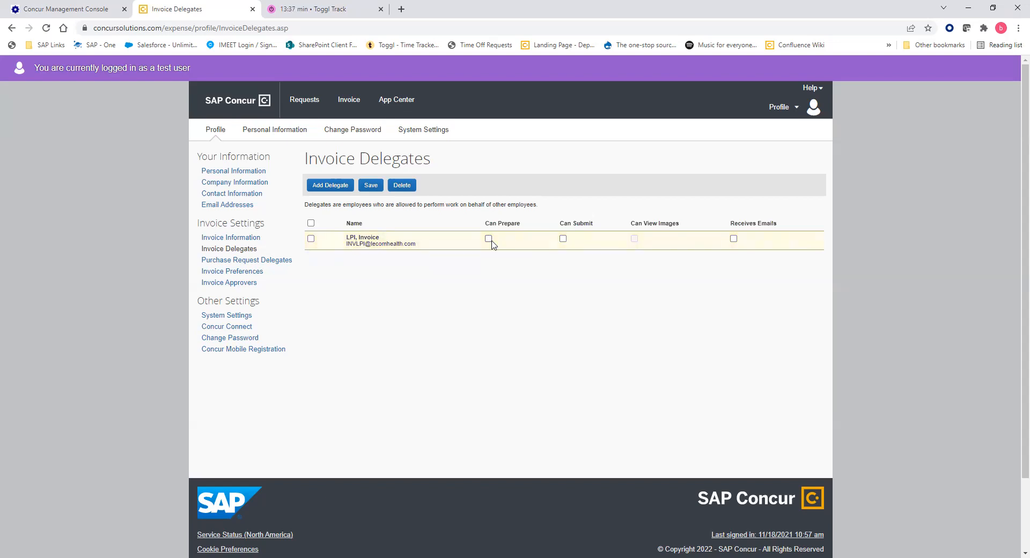
pyautogui.click(489, 239)
pyautogui.click(563, 238)
pyautogui.click(734, 239)
pyautogui.click(371, 185)
# Open the Email Addresses section under Your Information in the profile.
pyautogui.click(243, 206)
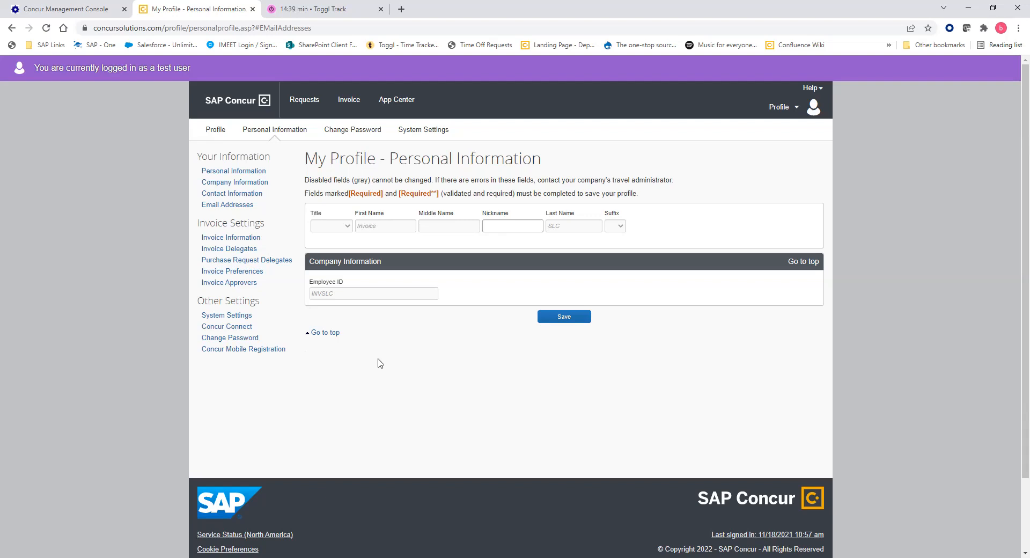
# Open Concur Mobile Registration and scroll through its sign-in policies and sign-in IDs.
pyautogui.click(283, 349)
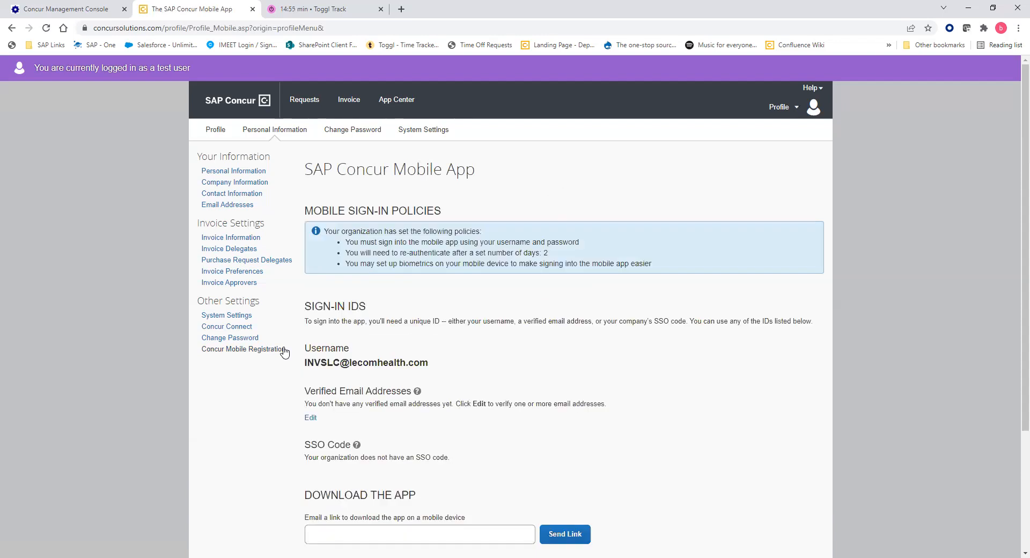
pyautogui.scroll(-1, 638, 354)
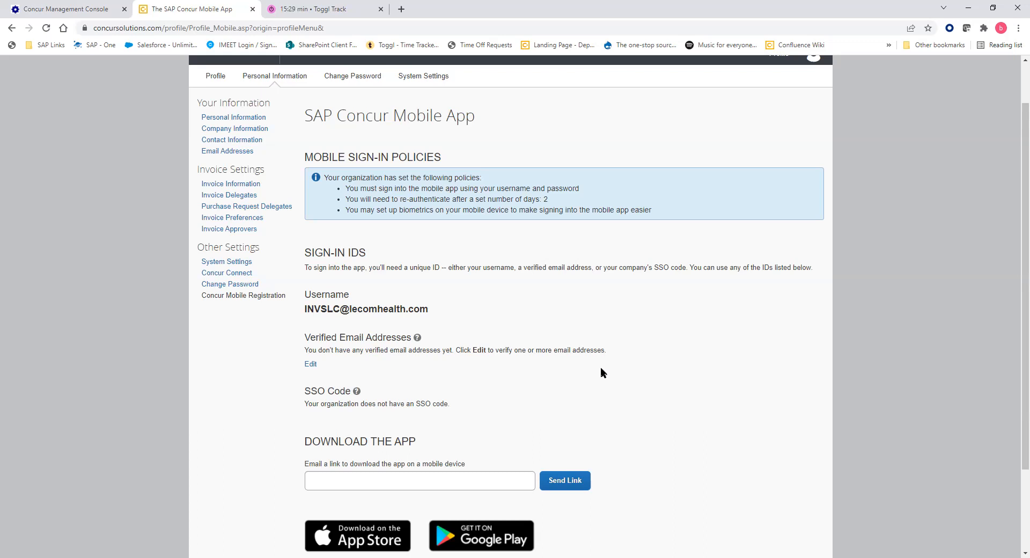
pyautogui.scroll(1, 601, 367)
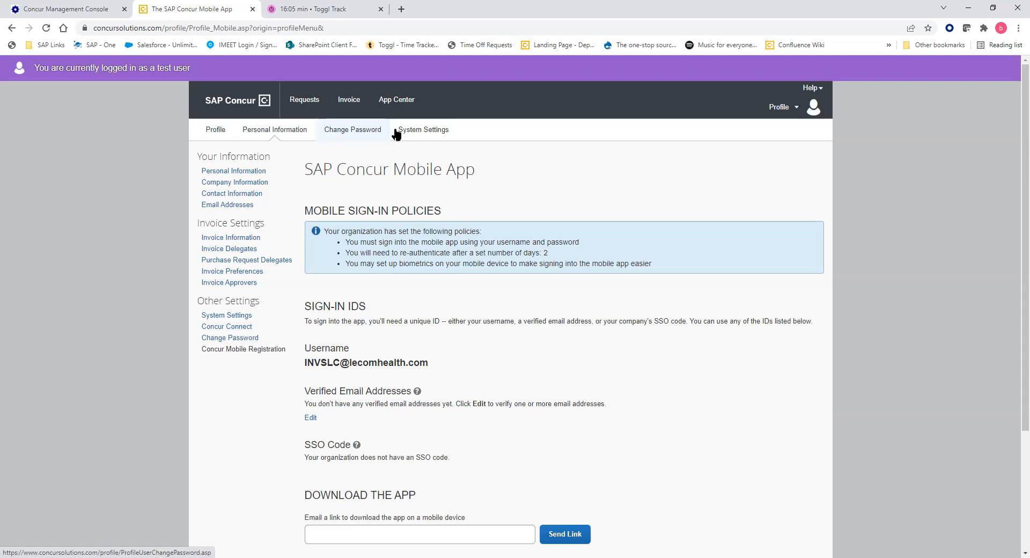
# Look at the regional and calendar System Settings, then return to the home page.
pyautogui.click(414, 130)
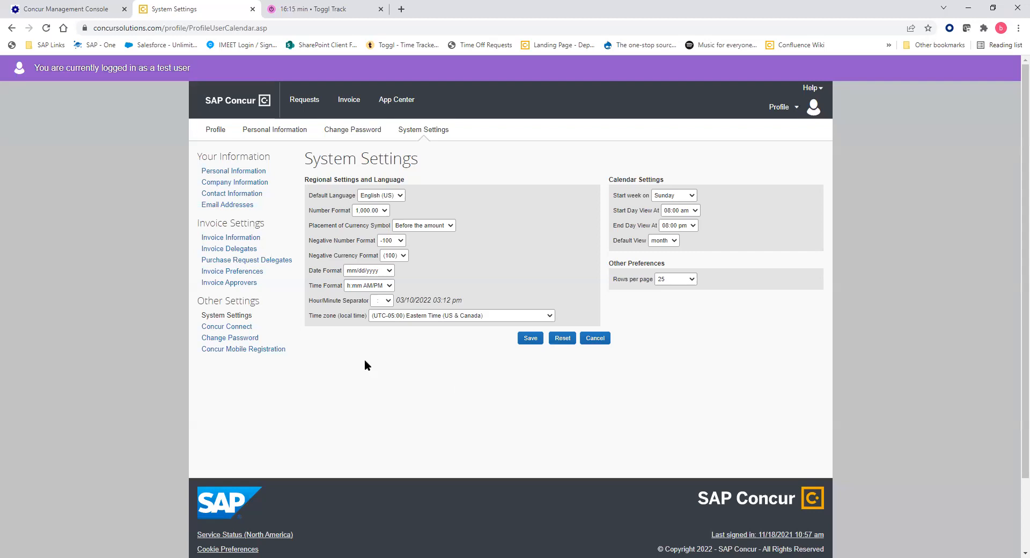
pyautogui.click(212, 102)
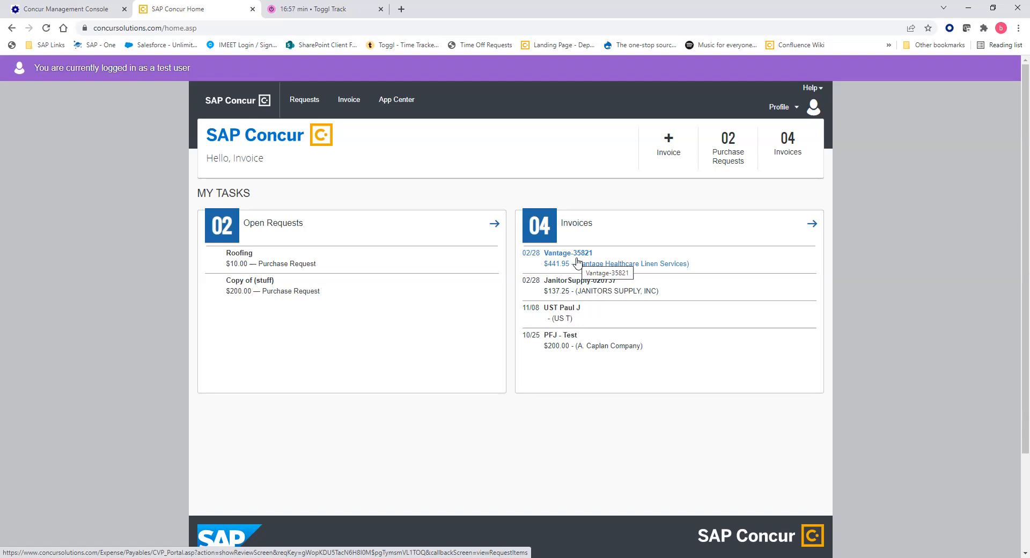
# Open invoice Vantage-35821 from the My Tasks invoice list.
pyautogui.click(578, 263)
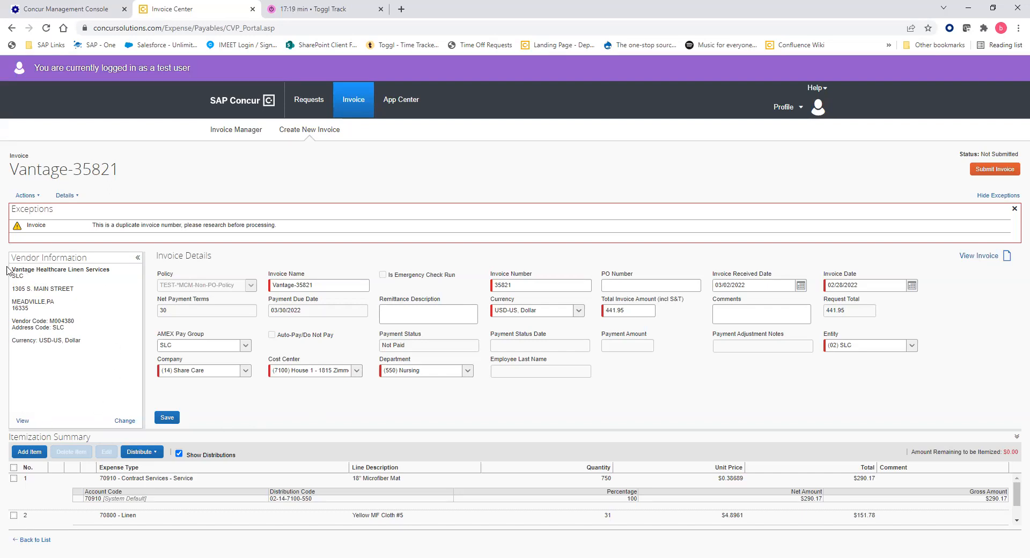
pyautogui.click(22, 420)
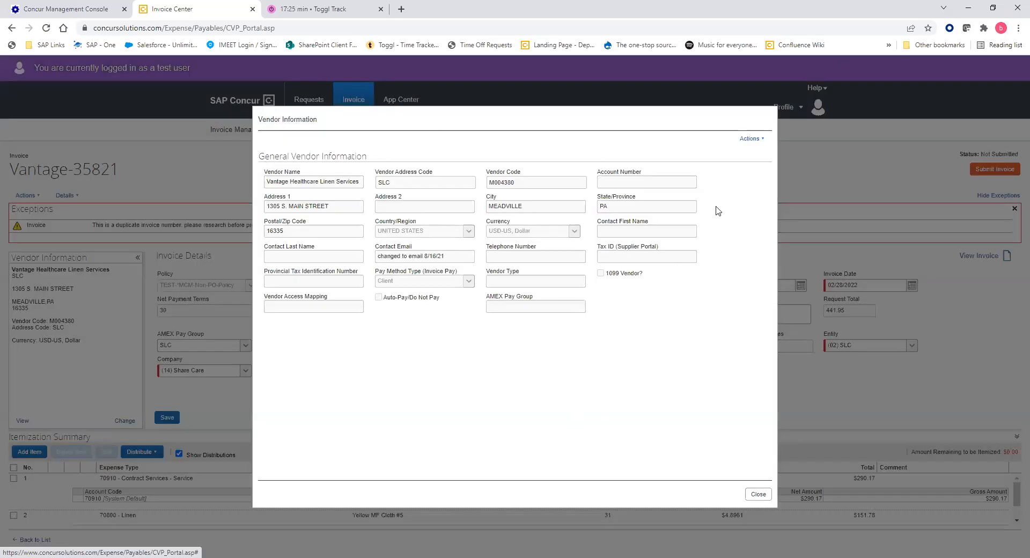
pyautogui.click(766, 495)
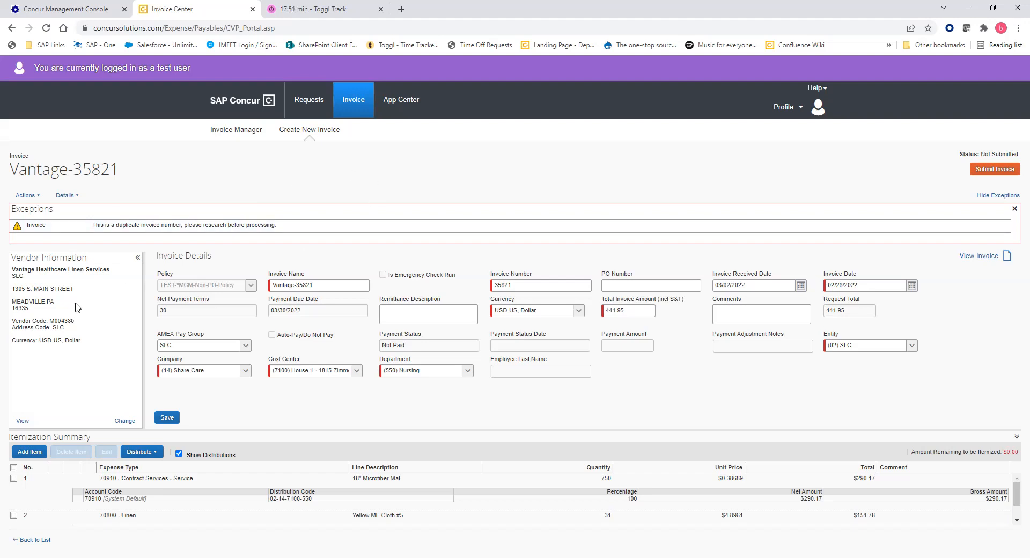
pyautogui.click(517, 284)
pyautogui.write('-TEST')
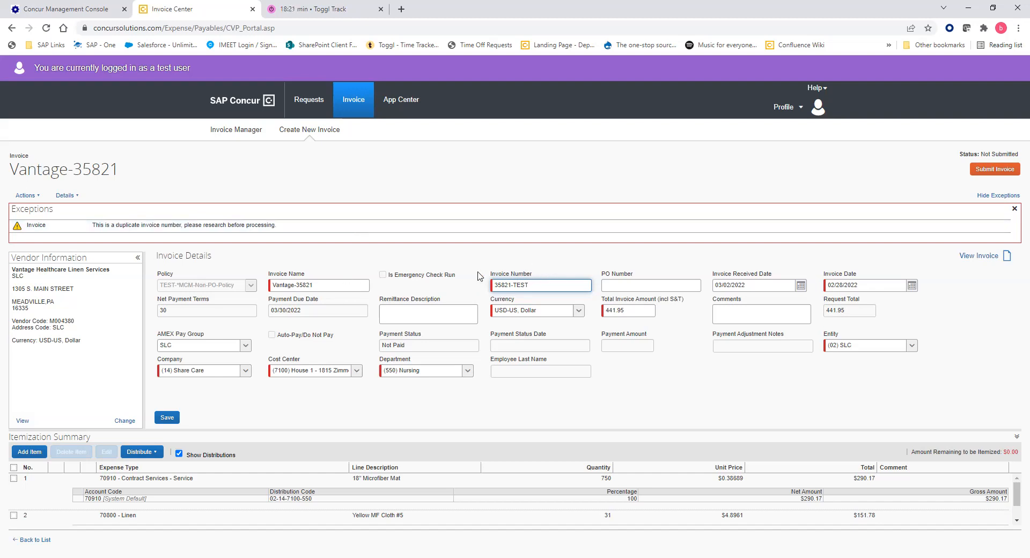
pyautogui.click(164, 419)
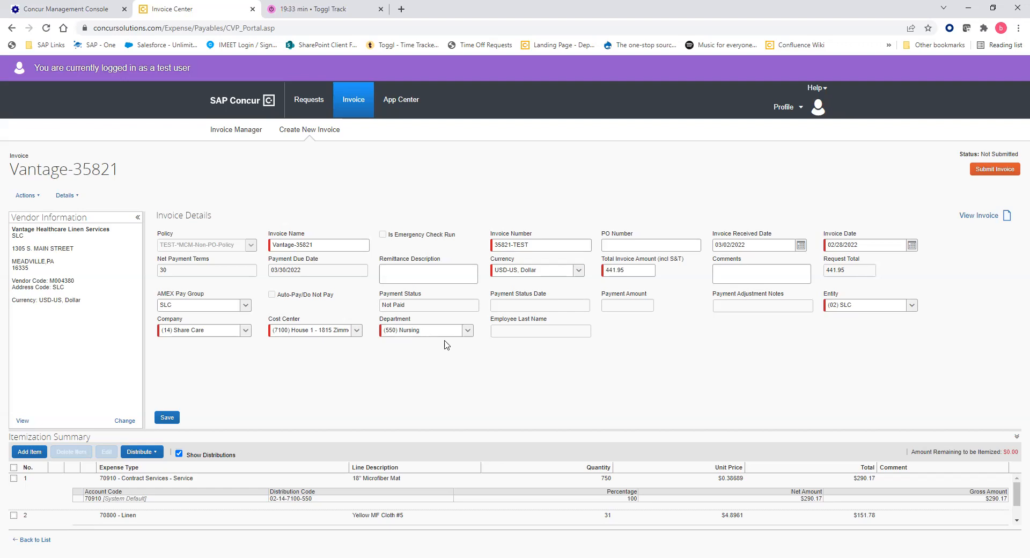
pyautogui.click(978, 215)
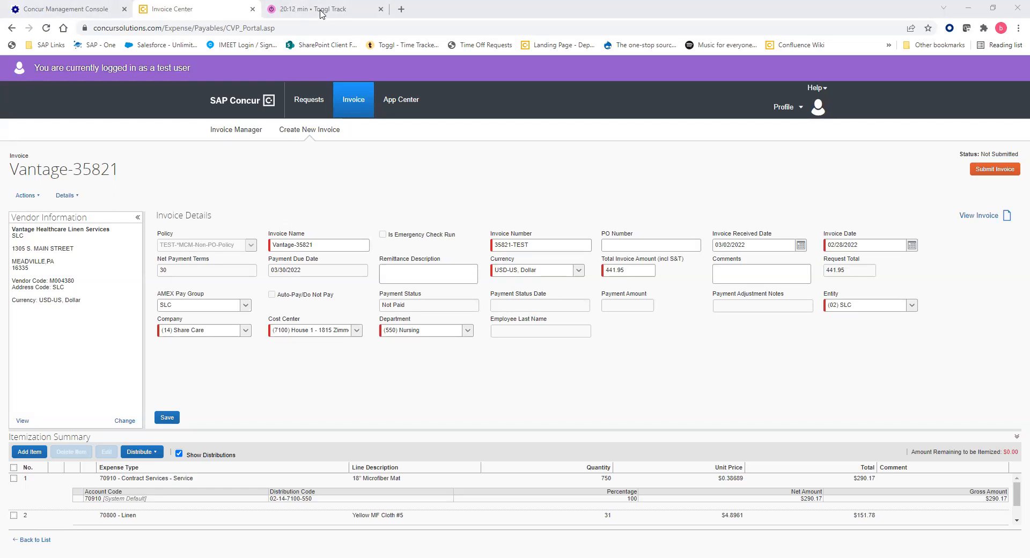
# Add the comment 'Validated the information against the image' to the invoice and save it.
pyautogui.click(740, 269)
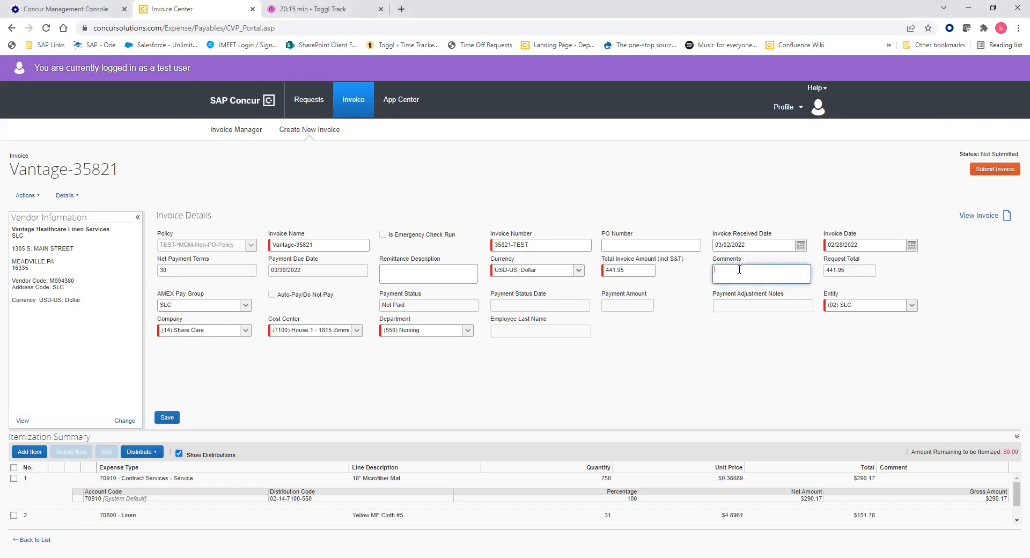
pyautogui.write('Validated the information ag')
pyautogui.write('ainst in')
pyautogui.write('the image.')
pyautogui.click(167, 417)
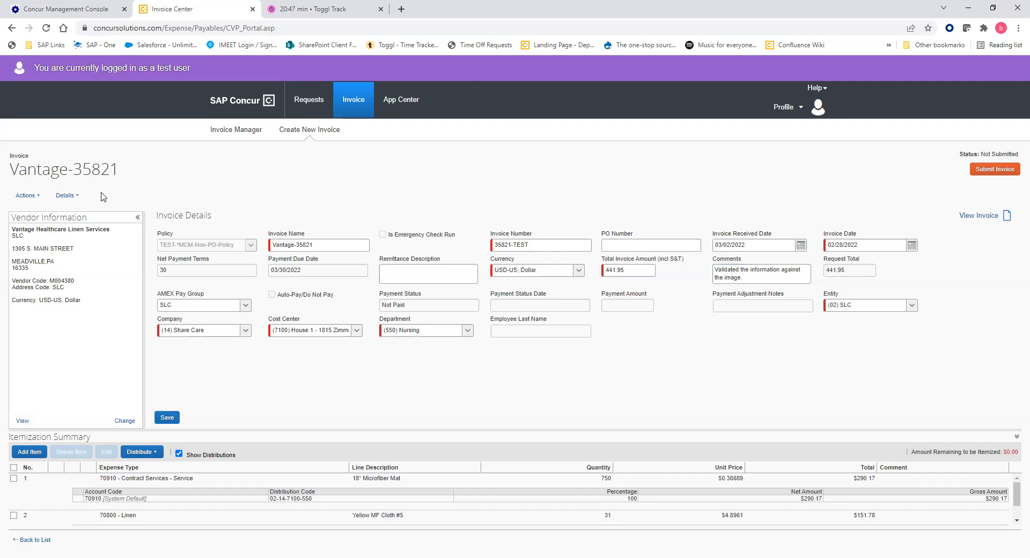
pyautogui.click(24, 195)
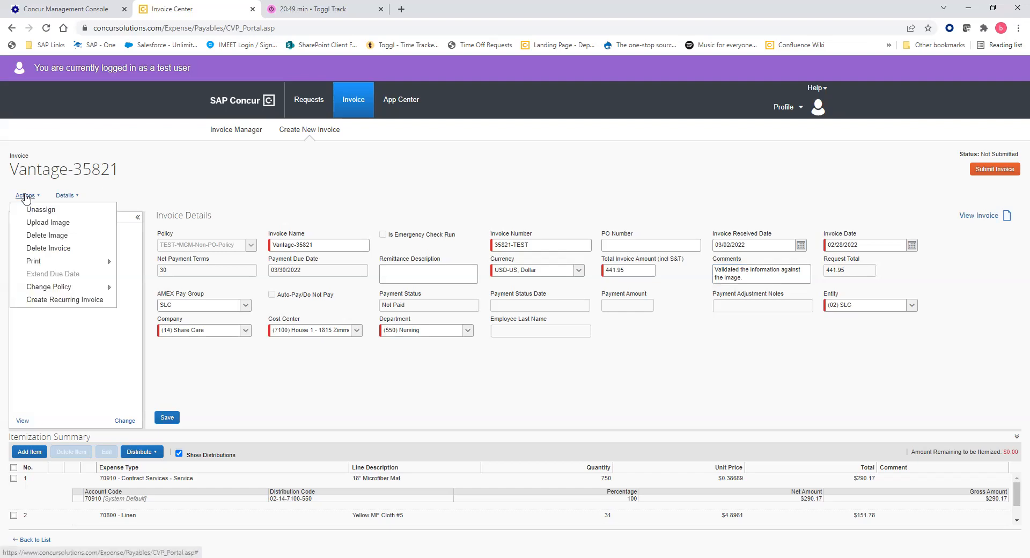
pyautogui.click(64, 196)
pyautogui.click(26, 196)
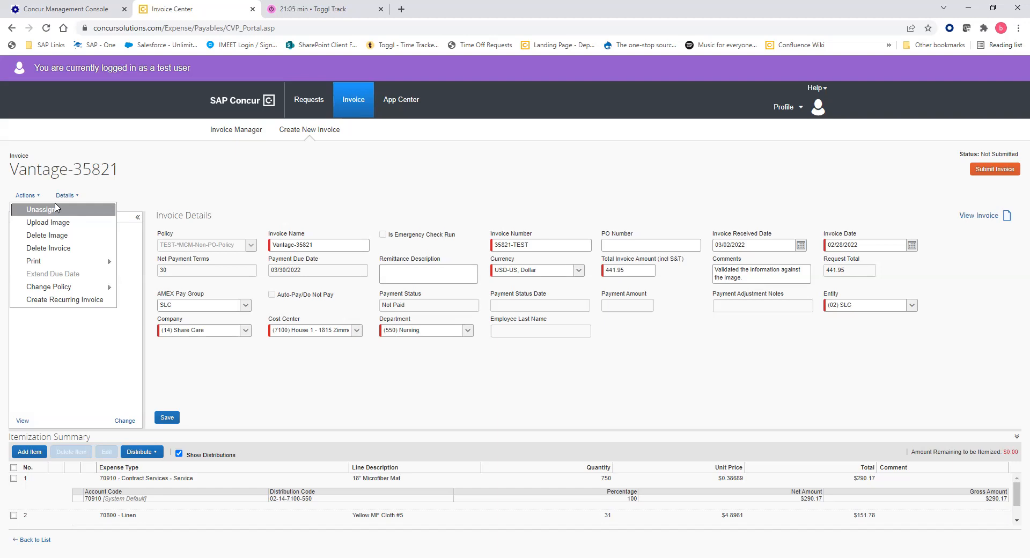
pyautogui.click(55, 209)
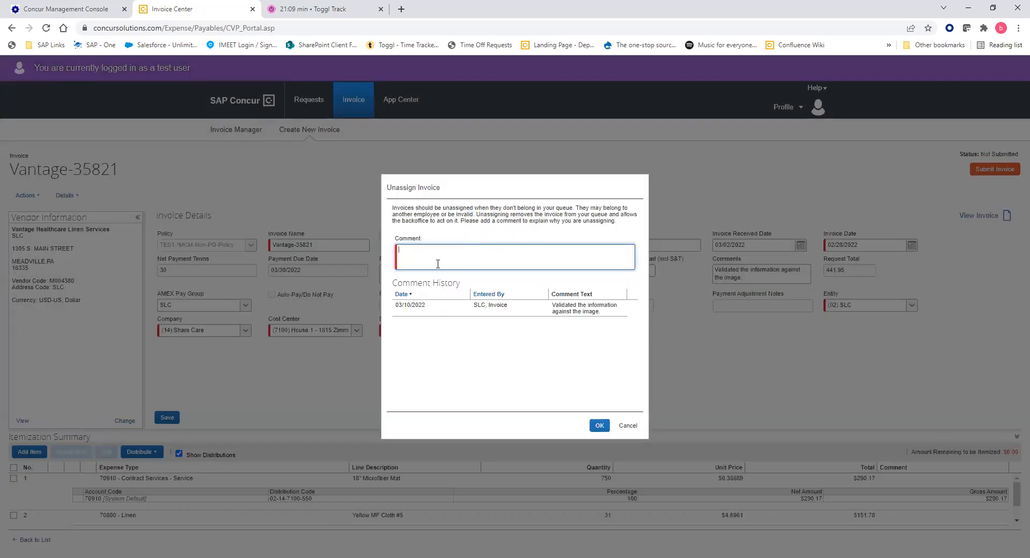
pyautogui.click(627, 426)
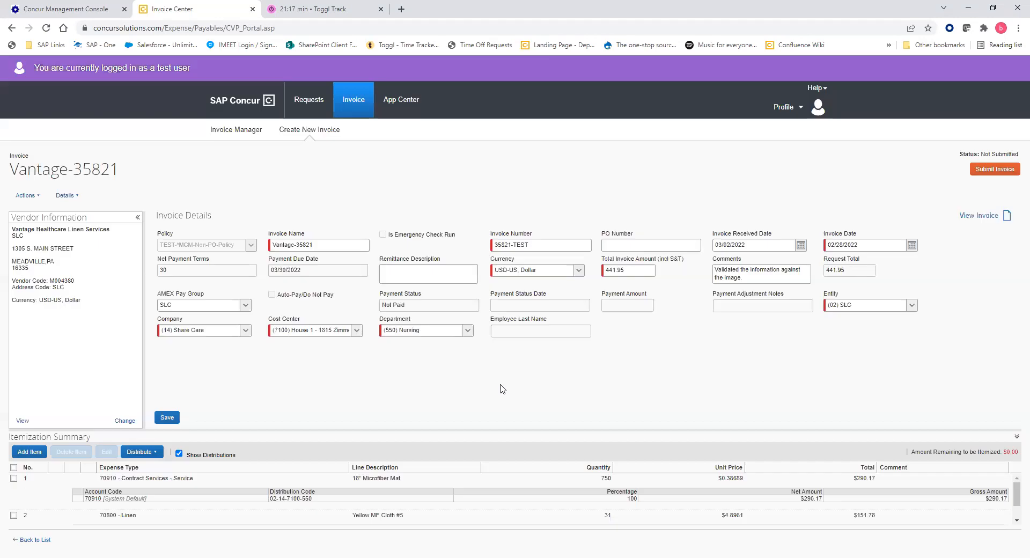
pyautogui.click(32, 196)
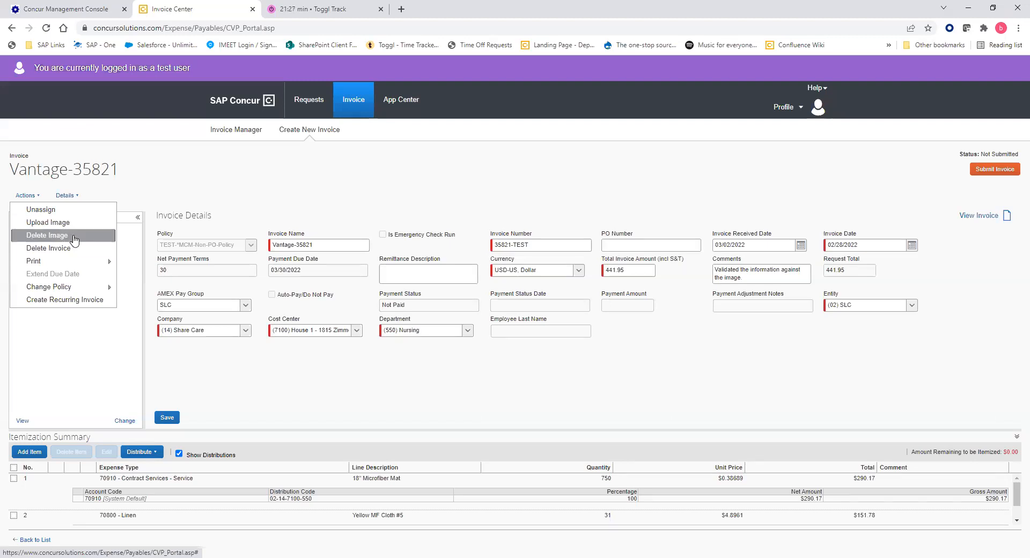
# Print the Vantage-35821 invoice, then bring up the list of invoice Details views.
pyautogui.moveTo(80, 262)
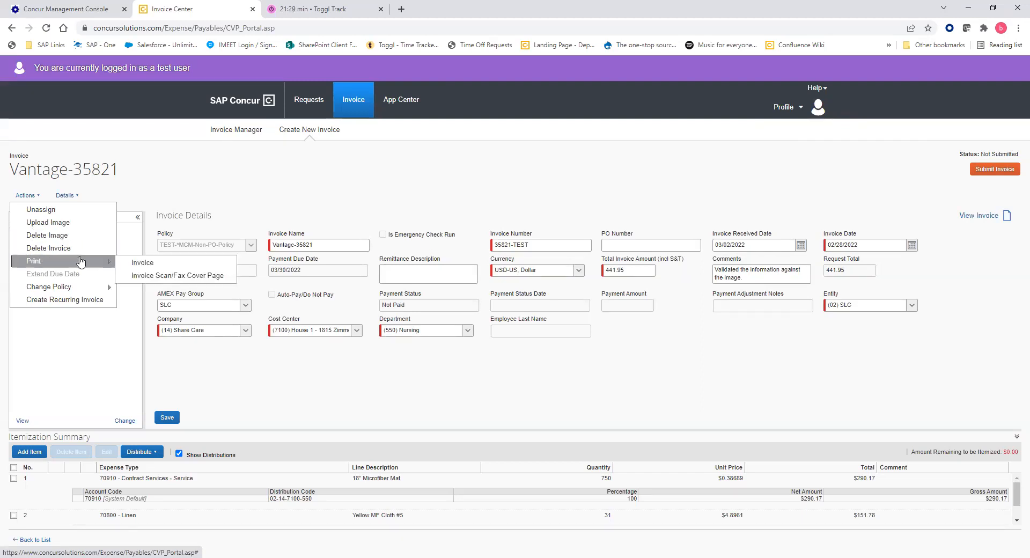
pyautogui.click(141, 263)
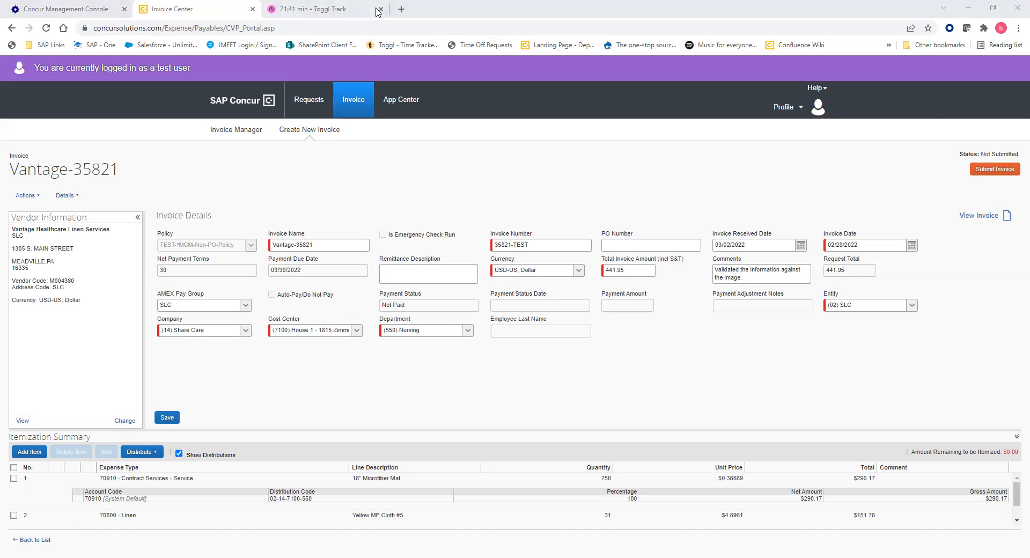
pyautogui.click(24, 196)
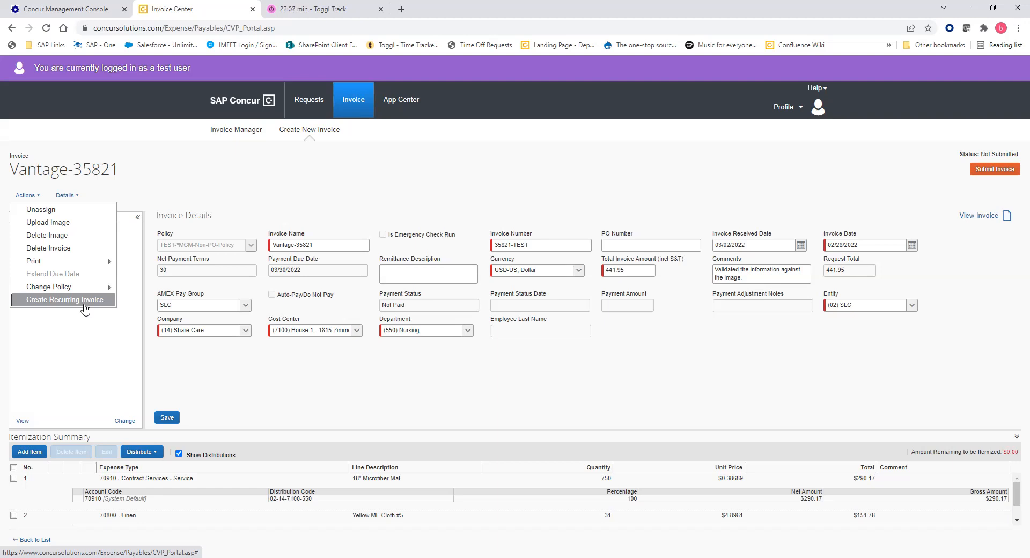
pyautogui.click(219, 360)
pyautogui.click(65, 196)
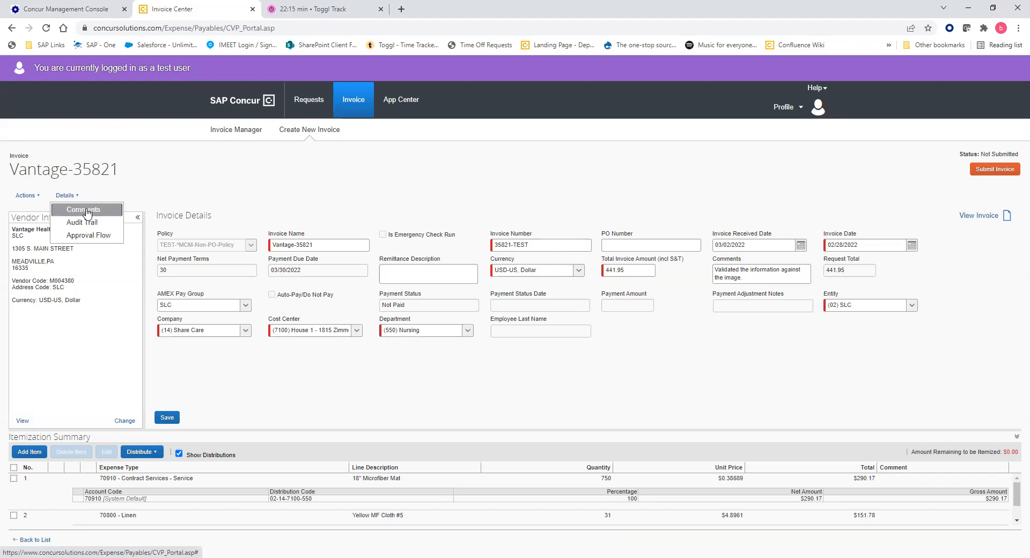
pyautogui.click(90, 229)
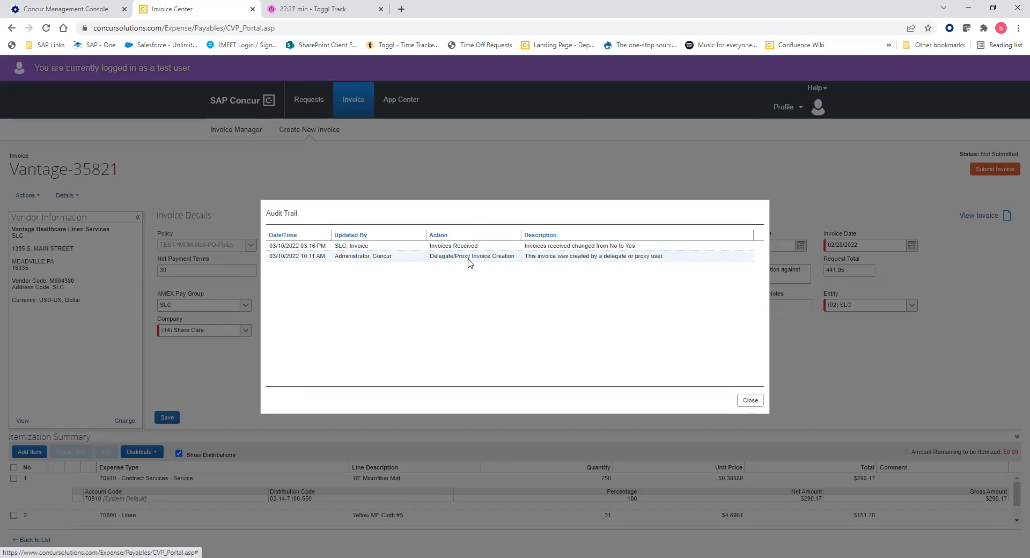
pyautogui.click(750, 401)
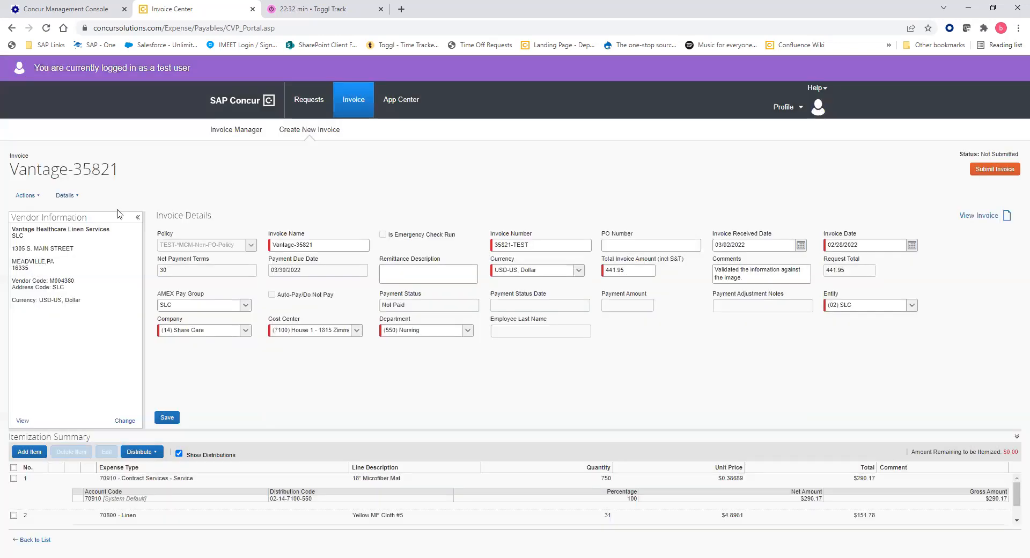
pyautogui.click(65, 196)
pyautogui.click(88, 235)
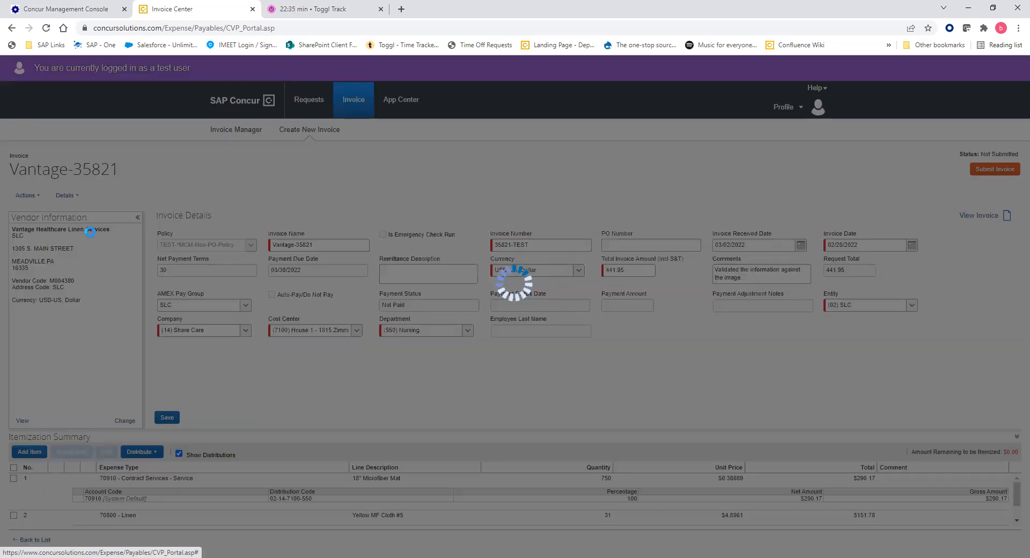
pyautogui.click(385, 249)
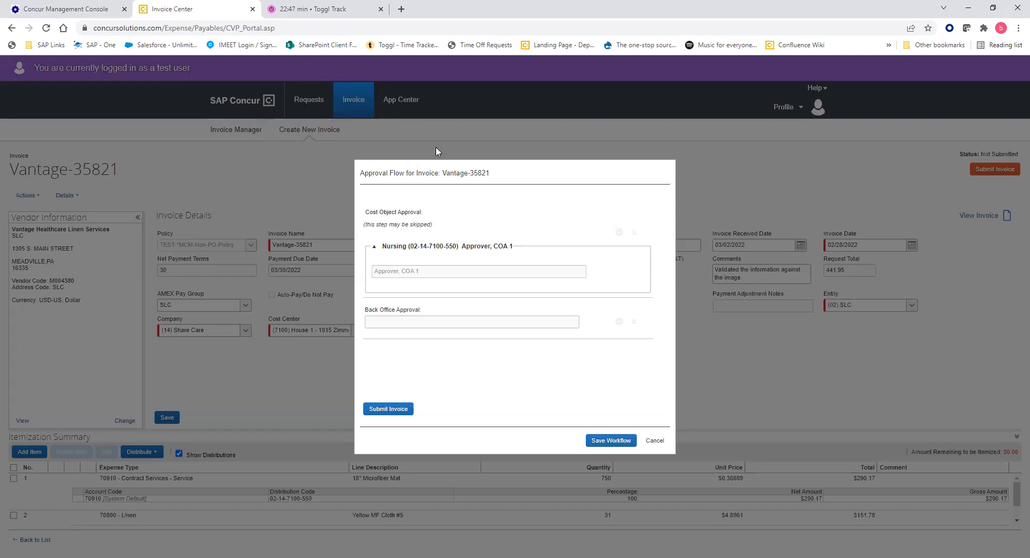
# Collapse and re-expand the Nursing approver section, then cancel the Approval Flow without saving.
pyautogui.click(375, 246)
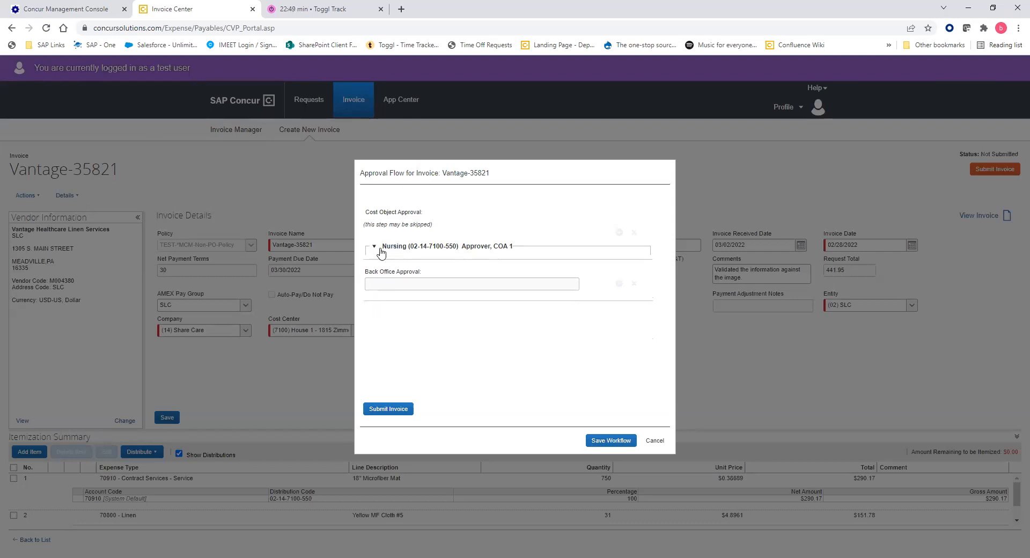
pyautogui.click(375, 249)
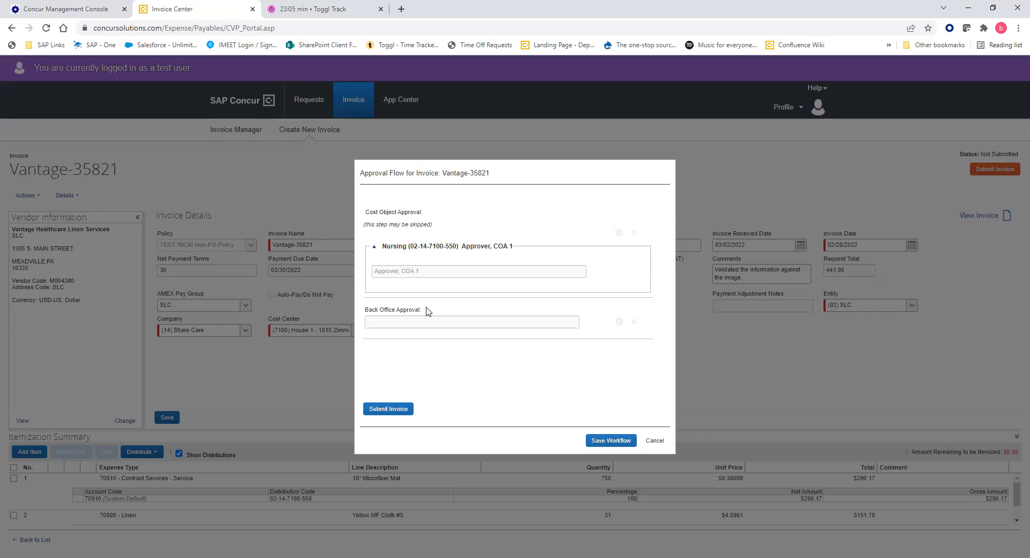
pyautogui.click(656, 442)
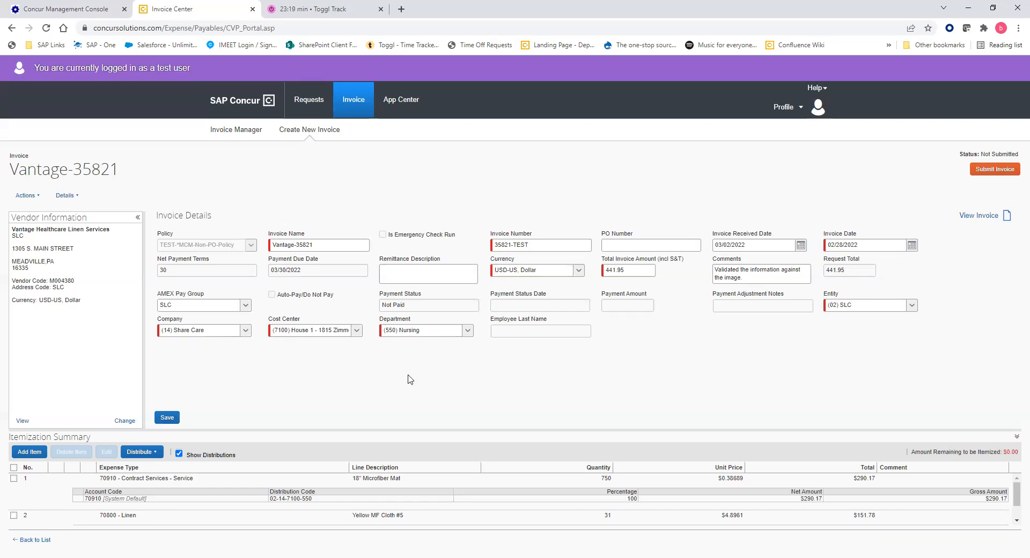
pyautogui.click(354, 331)
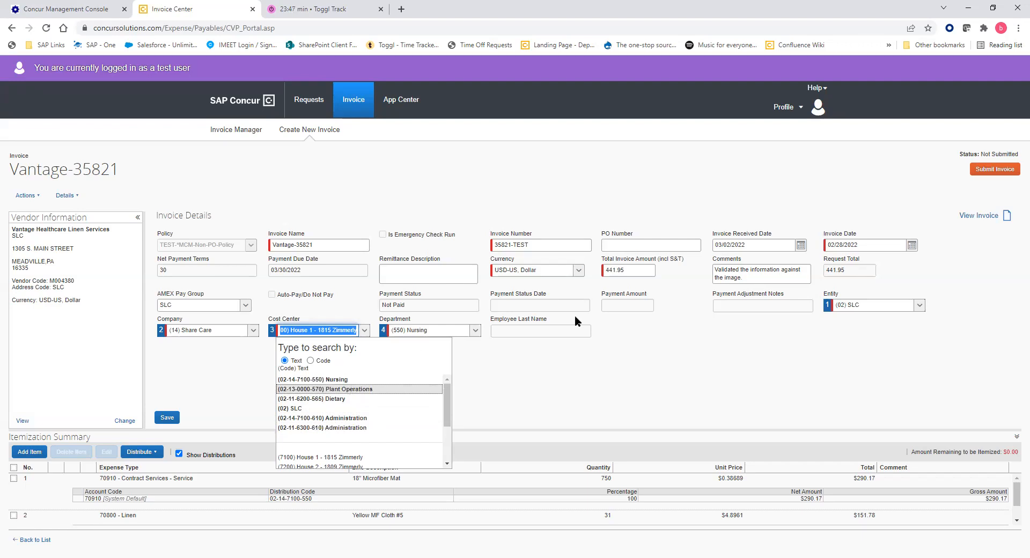
pyautogui.click(367, 389)
pyautogui.click(366, 384)
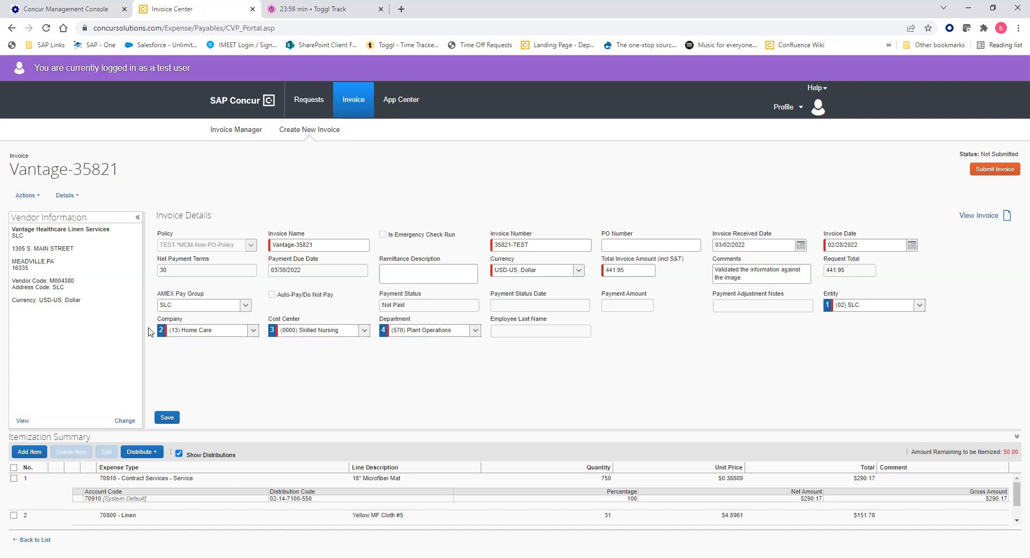
pyautogui.click(170, 421)
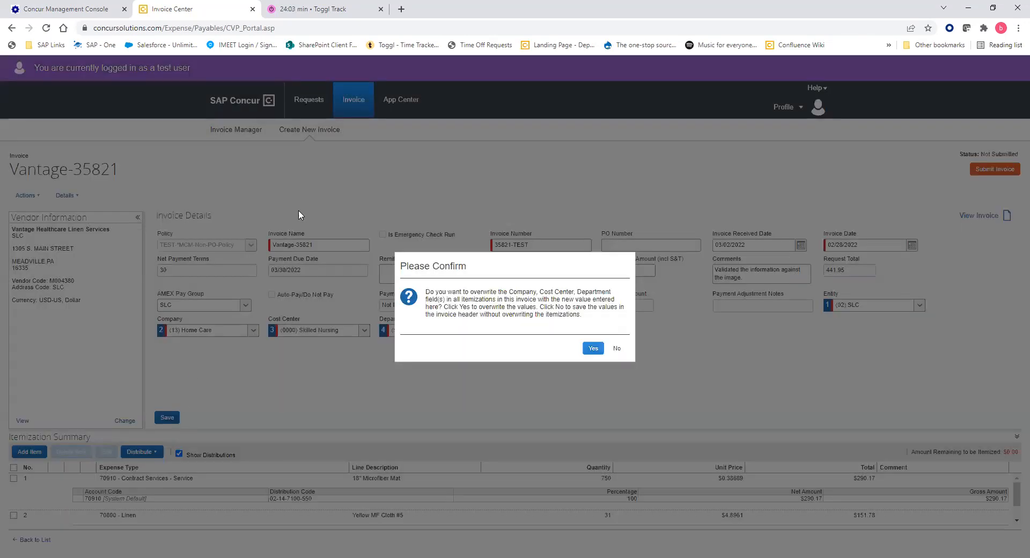
pyautogui.click(595, 349)
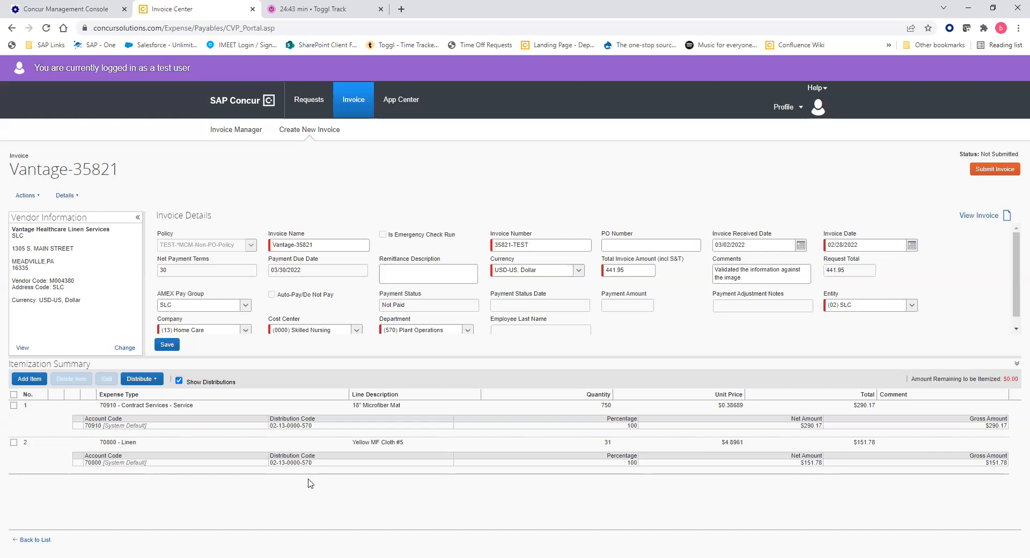
pyautogui.click(14, 406)
pyautogui.click(14, 442)
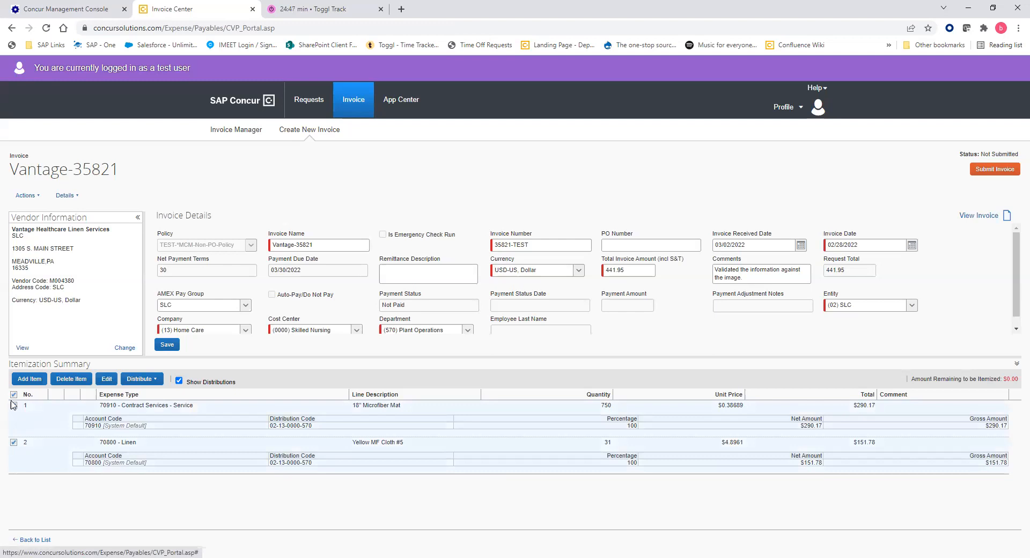
# Keep only line 1 selected and glance at its distribution options.
pyautogui.click(14, 442)
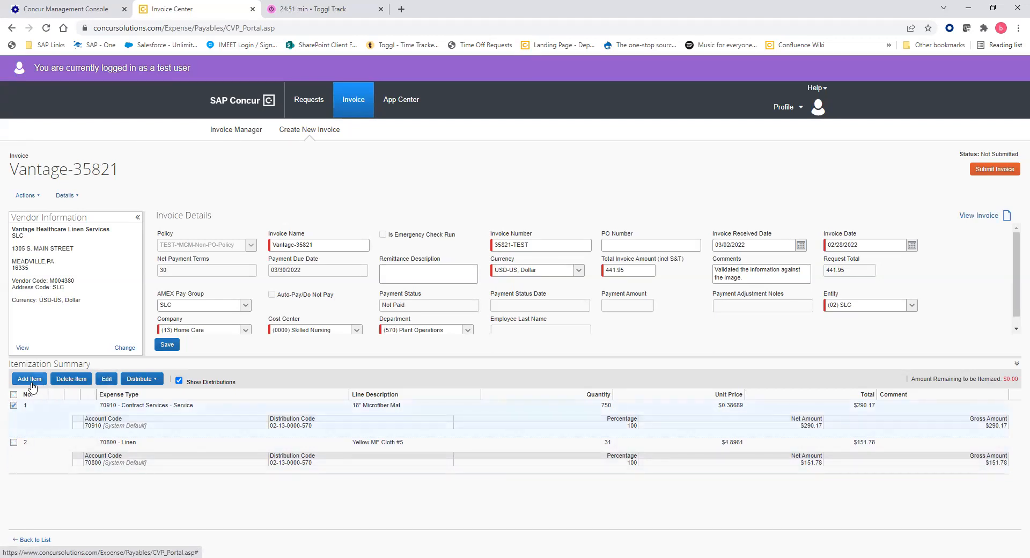
pyautogui.click(151, 379)
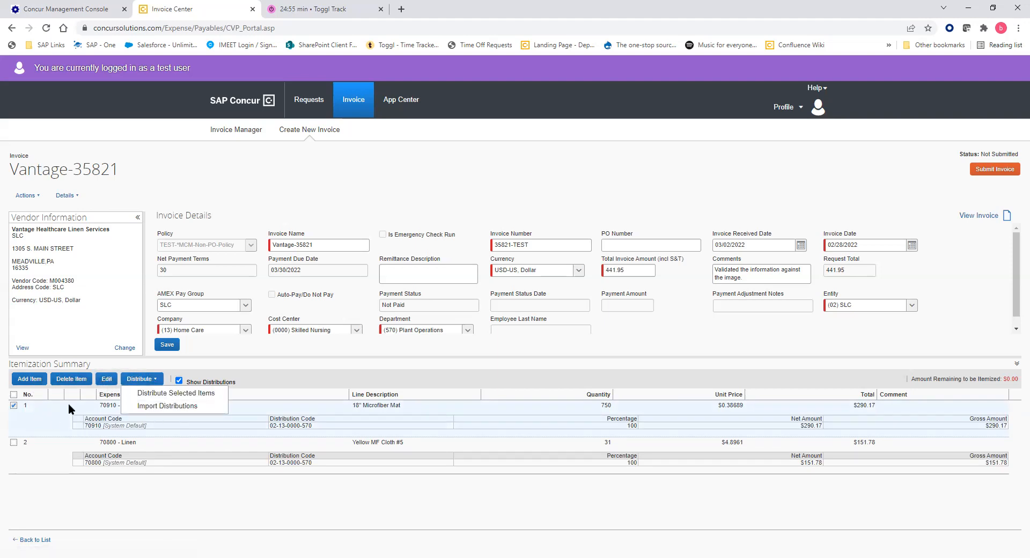
pyautogui.click(127, 514)
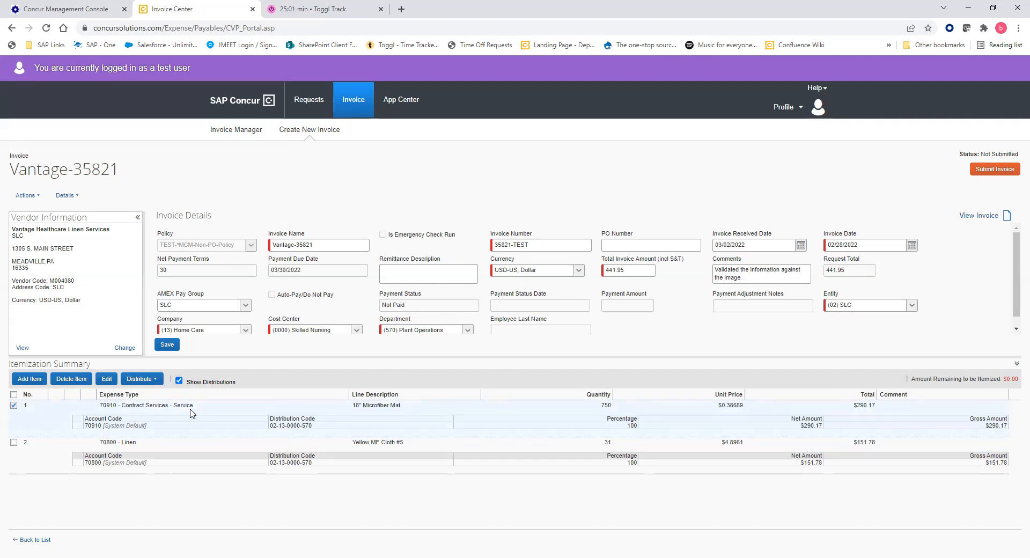
# Change the 18" Microfiber Mat line's expense type to 75210 -DUES & SUBSCRIPTIONS.
pyautogui.click(111, 379)
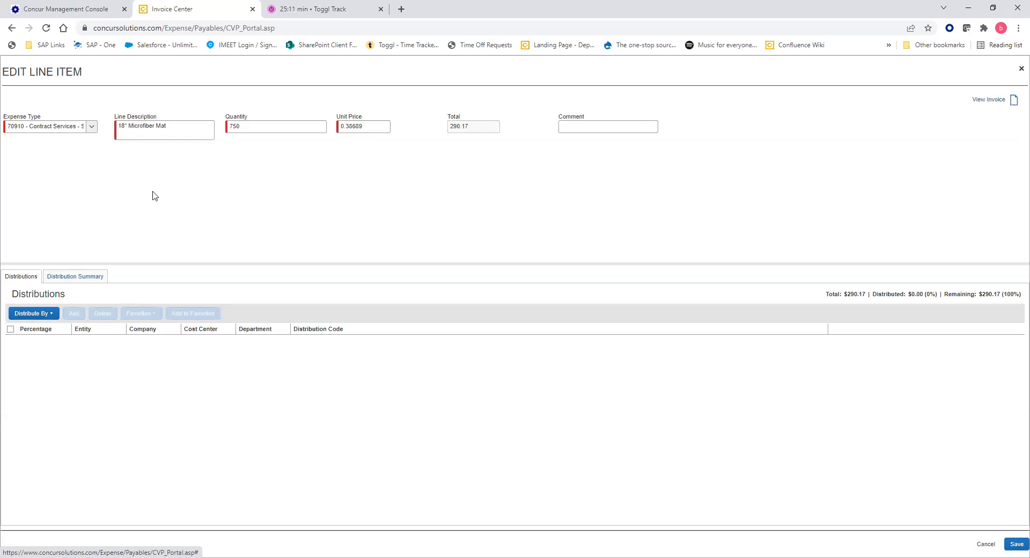
pyautogui.click(91, 133)
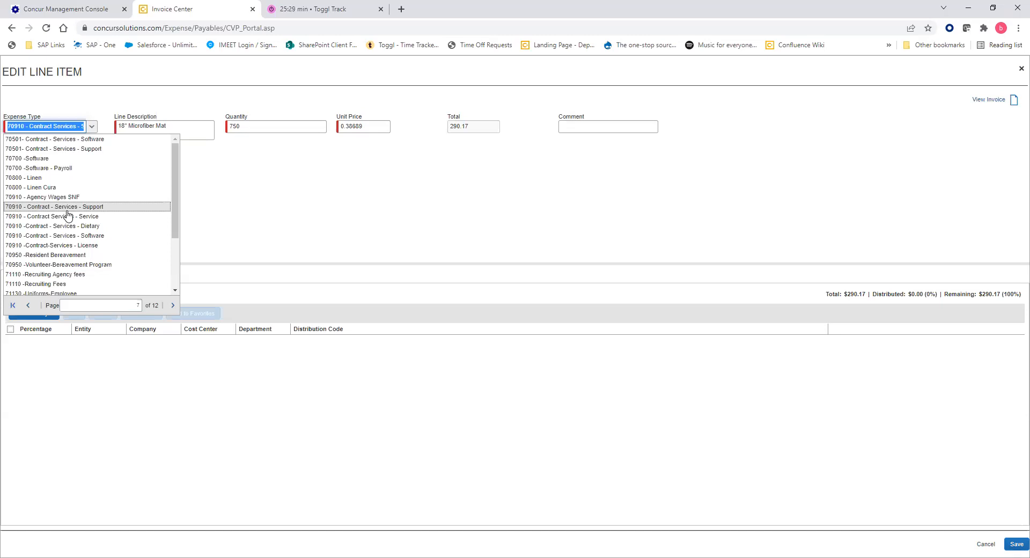
pyautogui.scroll(-3, 68, 215)
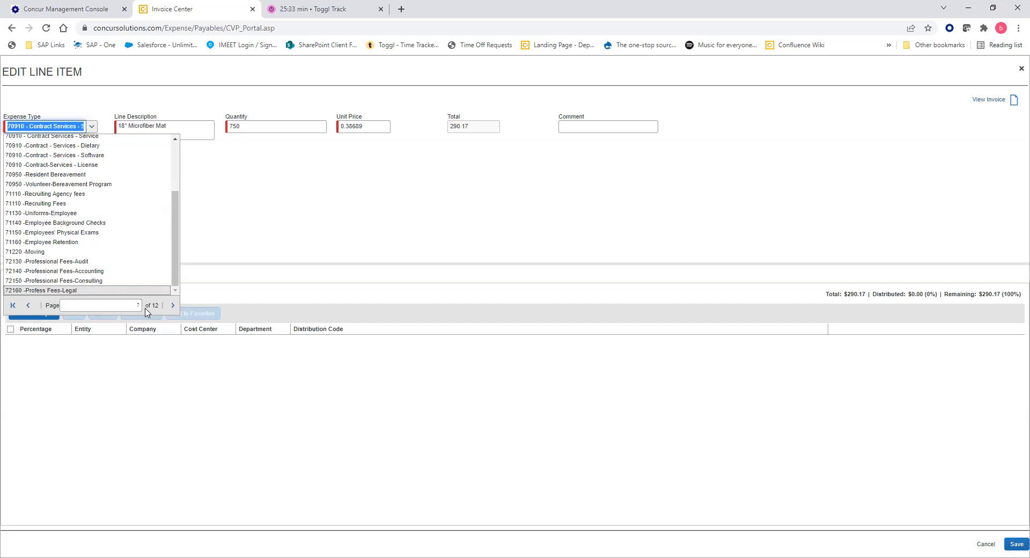
pyautogui.click(174, 305)
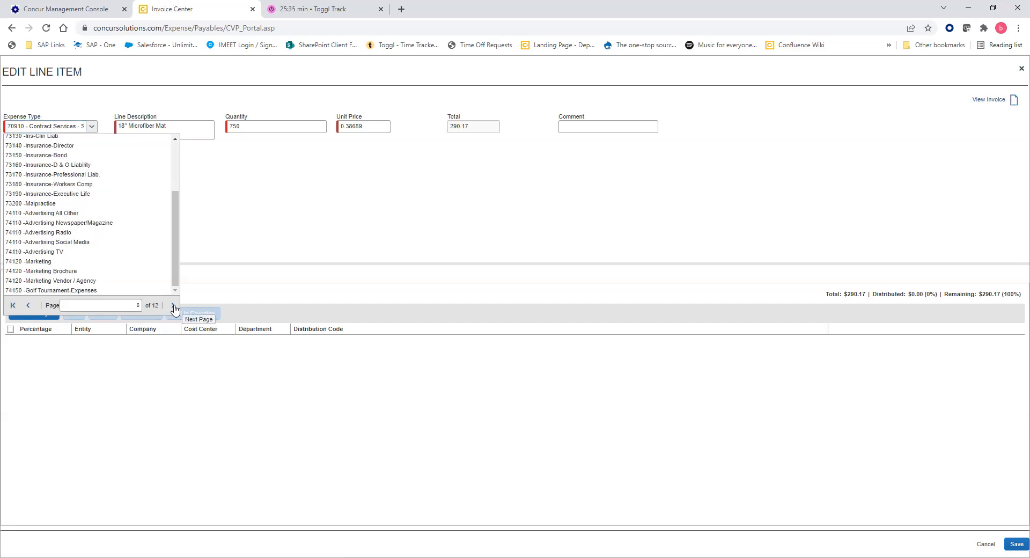
pyautogui.click(173, 306)
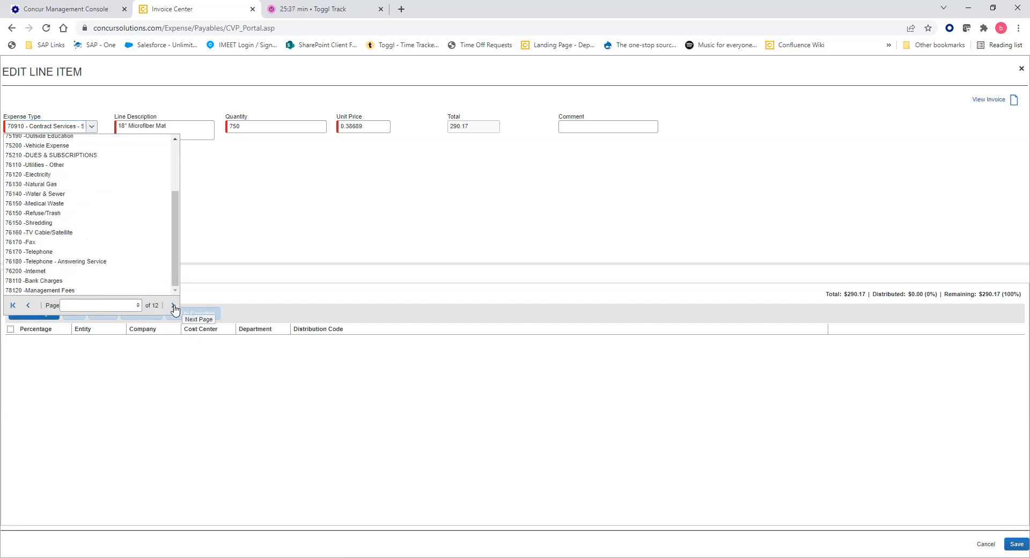
pyautogui.click(120, 155)
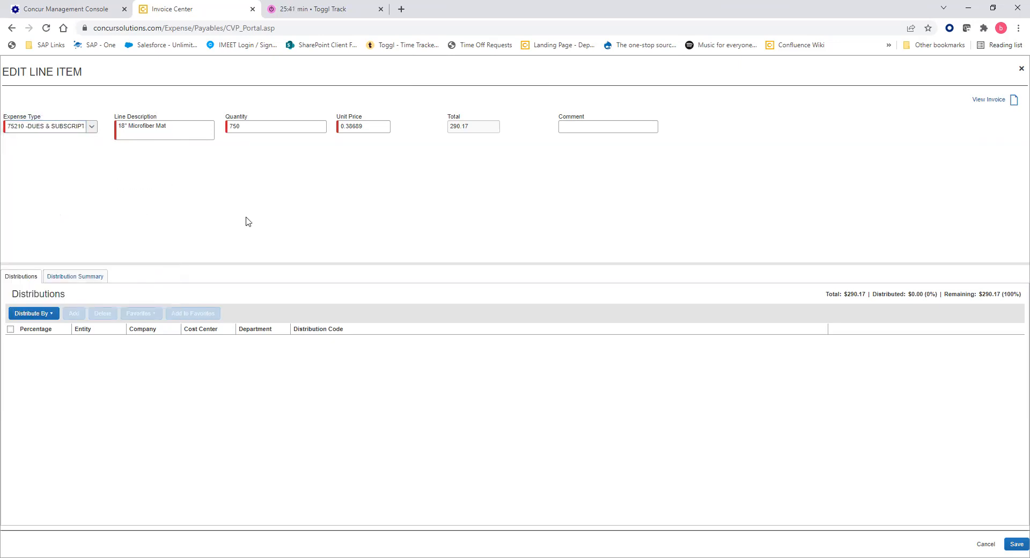
# Save line 1 as 75210 -DUES & SUBSCRIPTIONS, then check its distribution settings without changing them.
pyautogui.click(1016, 545)
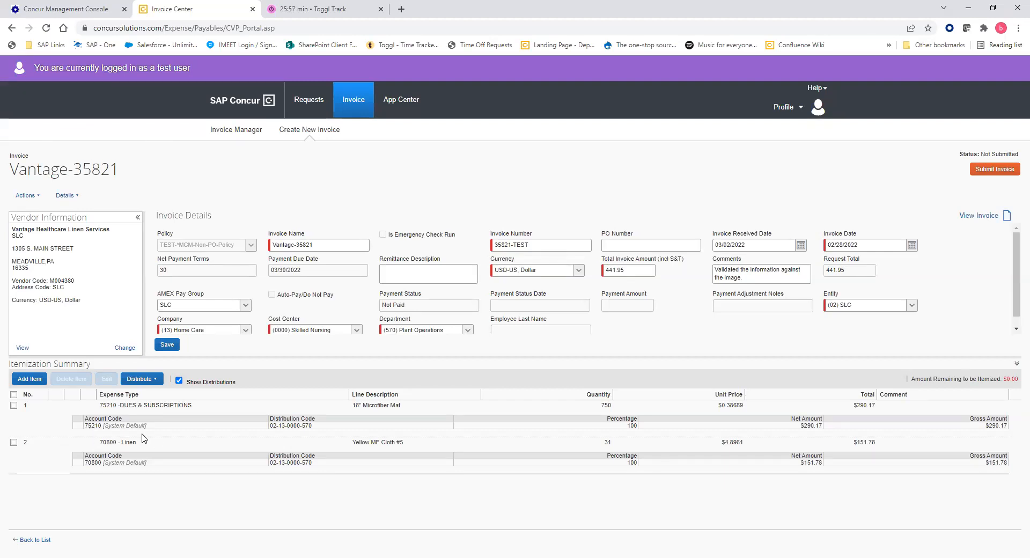
pyautogui.click(14, 406)
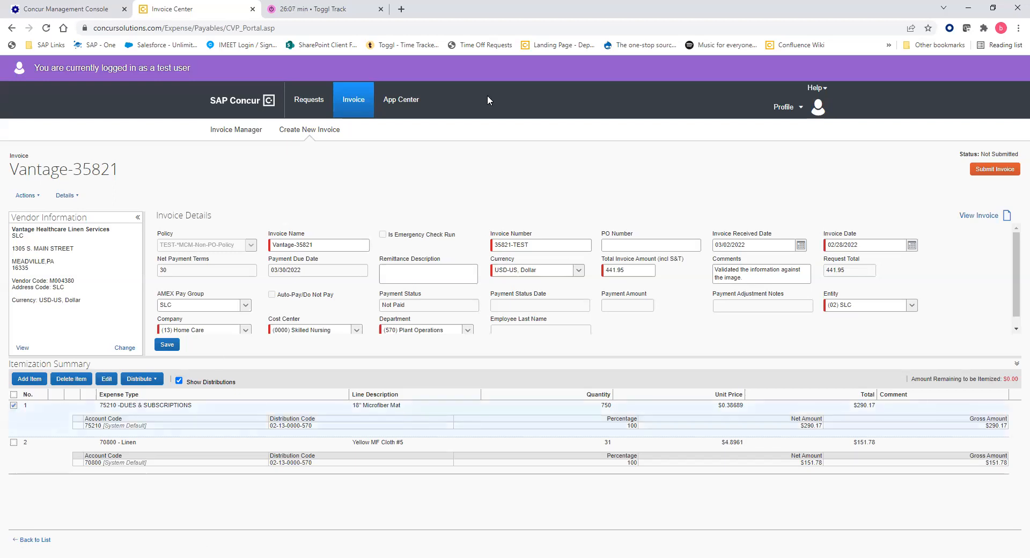
pyautogui.click(141, 379)
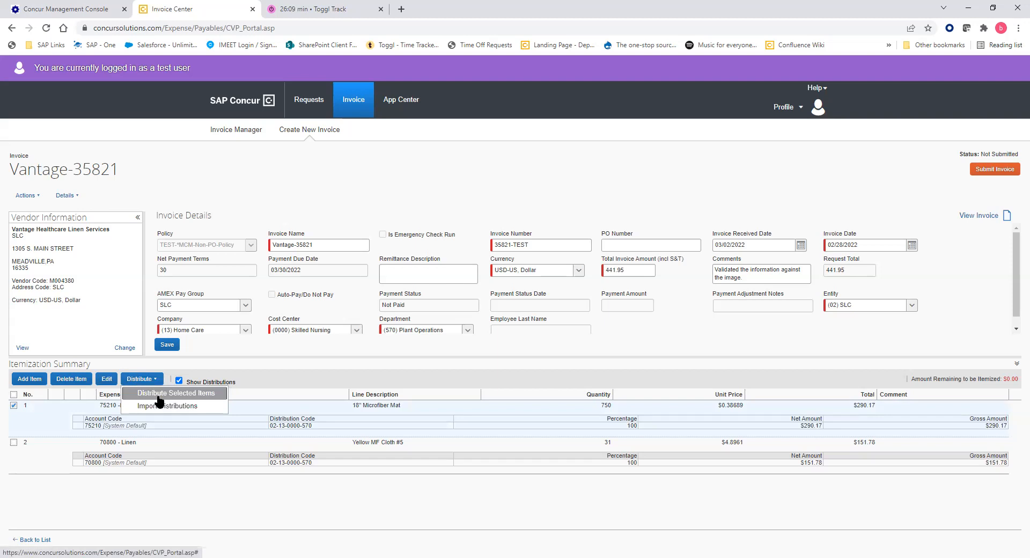
pyautogui.click(159, 397)
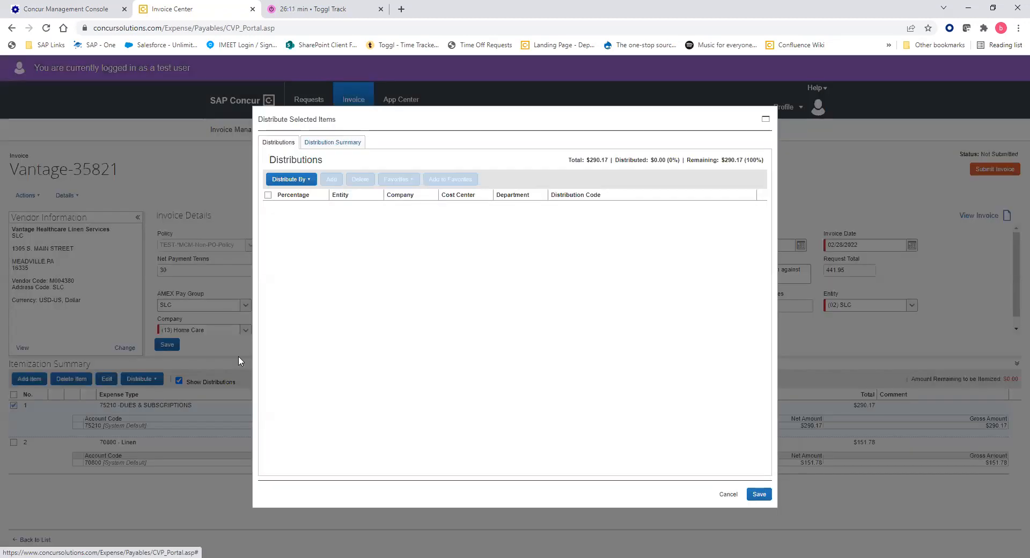
pyautogui.click(729, 494)
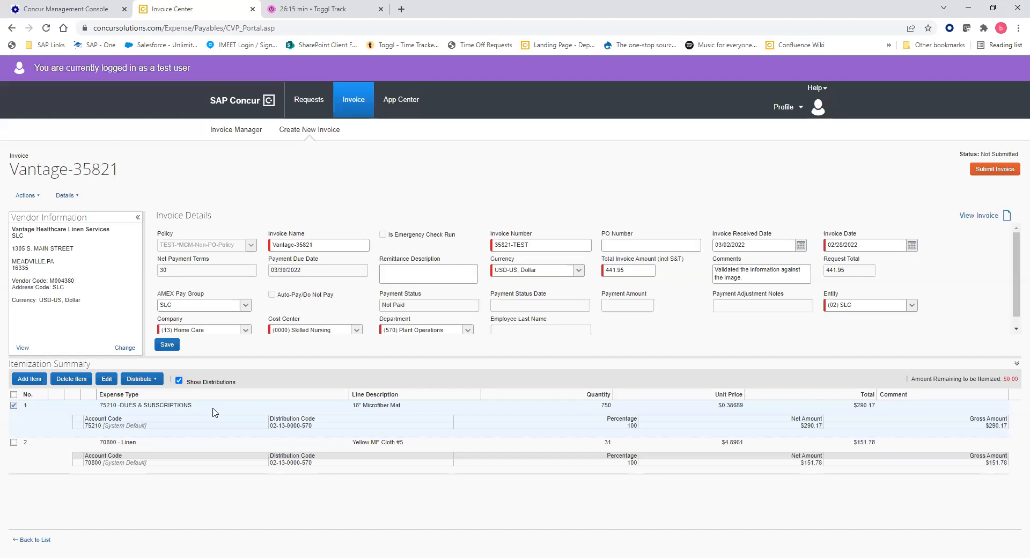
pyautogui.click(16, 408)
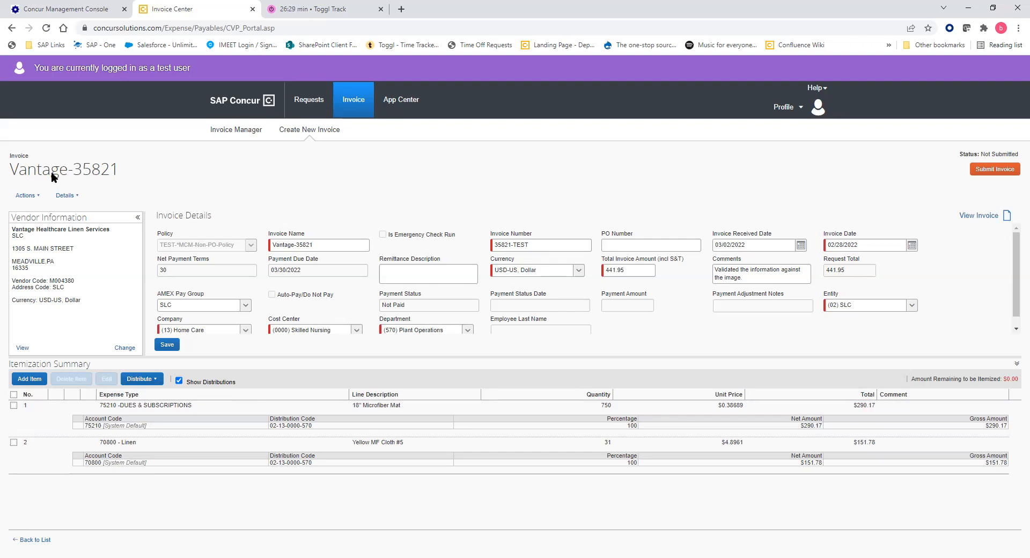
pyautogui.click(63, 196)
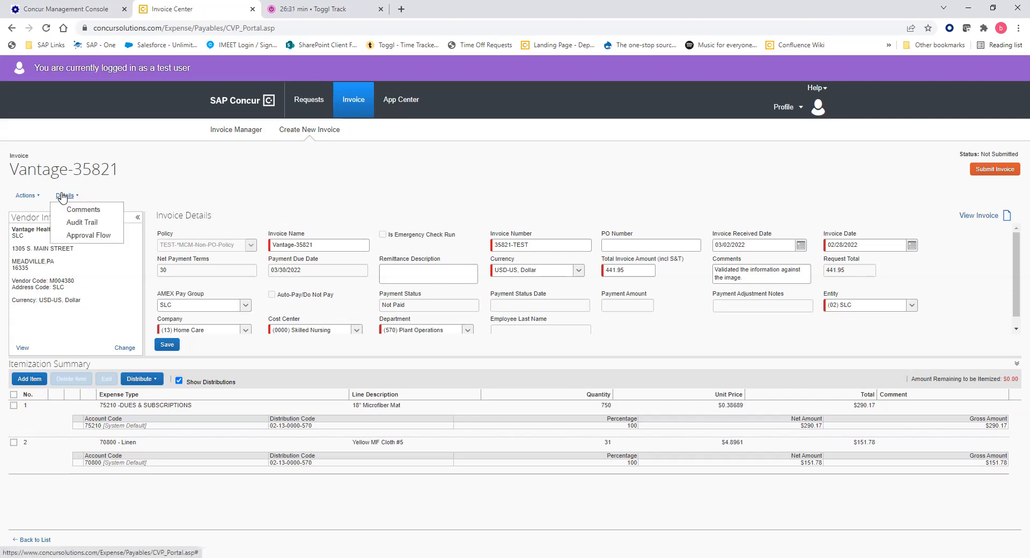
pyautogui.click(38, 197)
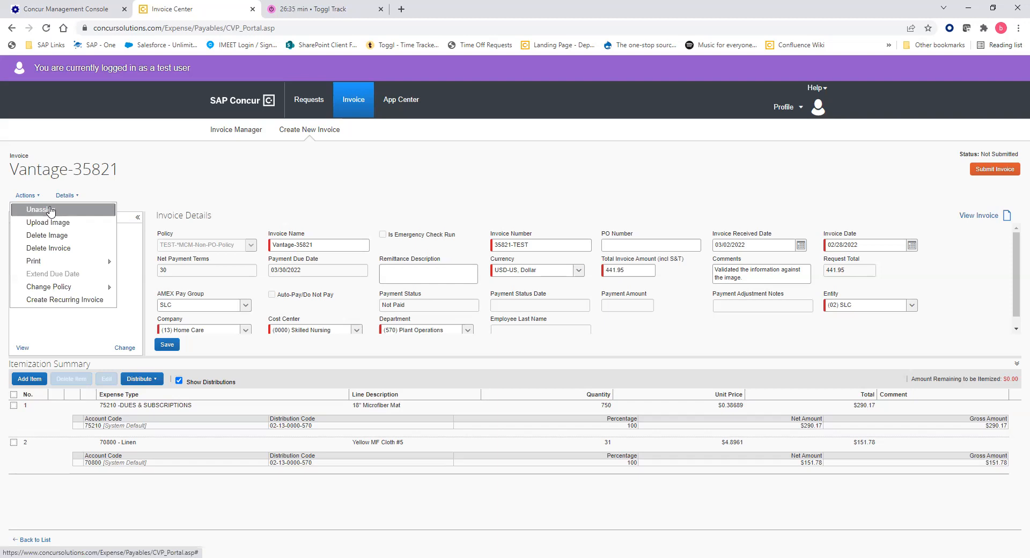
pyautogui.click(65, 195)
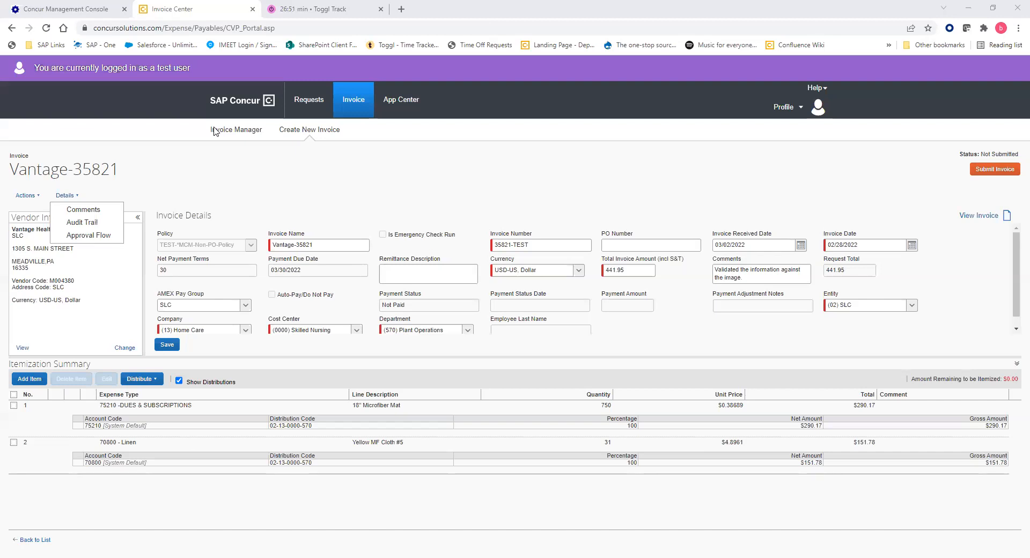
pyautogui.click(805, 208)
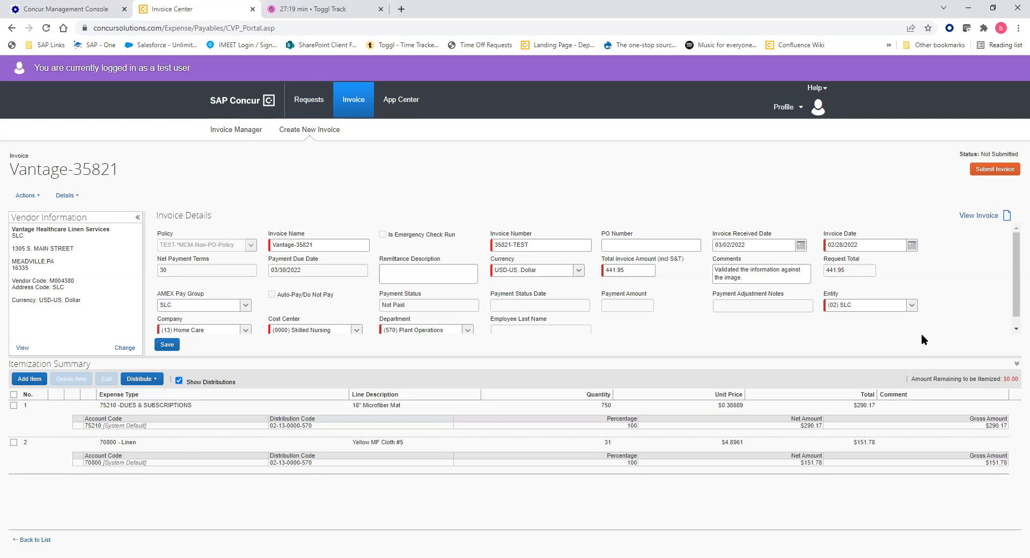
# Submit Vantage-35821 and open the JanitorSupply-020737 invoice from My Invoices.
pyautogui.click(997, 169)
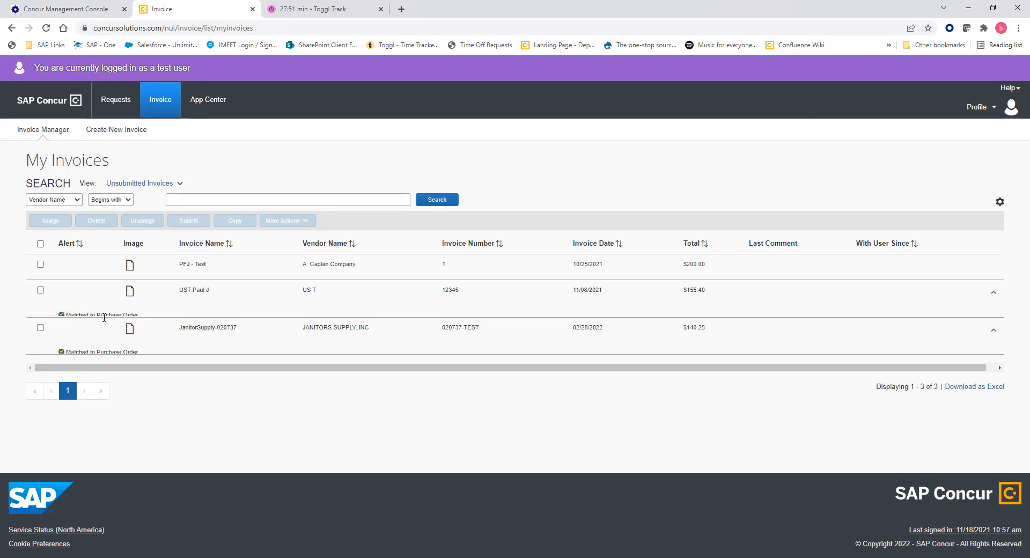
pyautogui.click(317, 330)
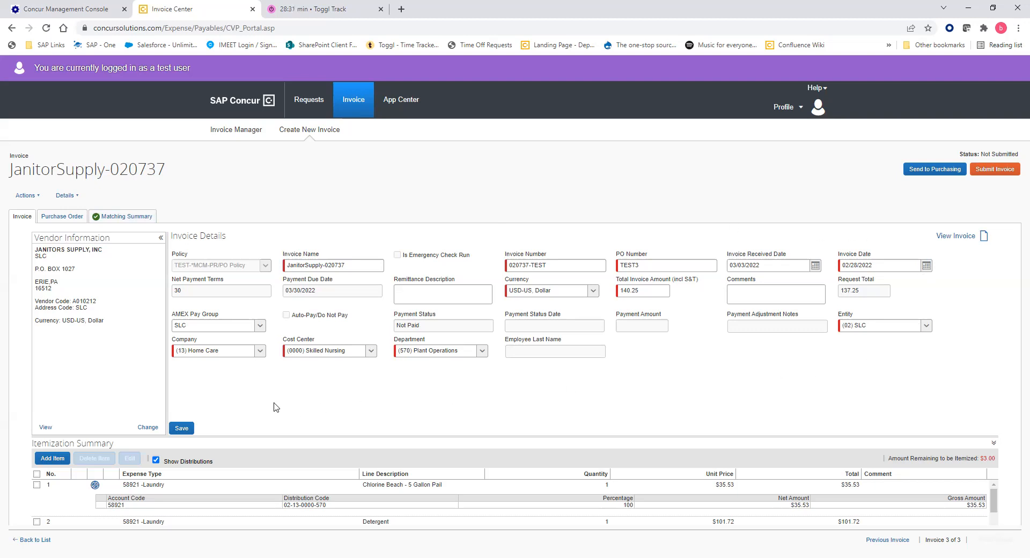
# Enter TEST3 as the PO Number on invoice JanitorSupply-020737.
pyautogui.moveTo(651, 252); pyautogui.dragTo(616, 254)
pyautogui.click(624, 254)
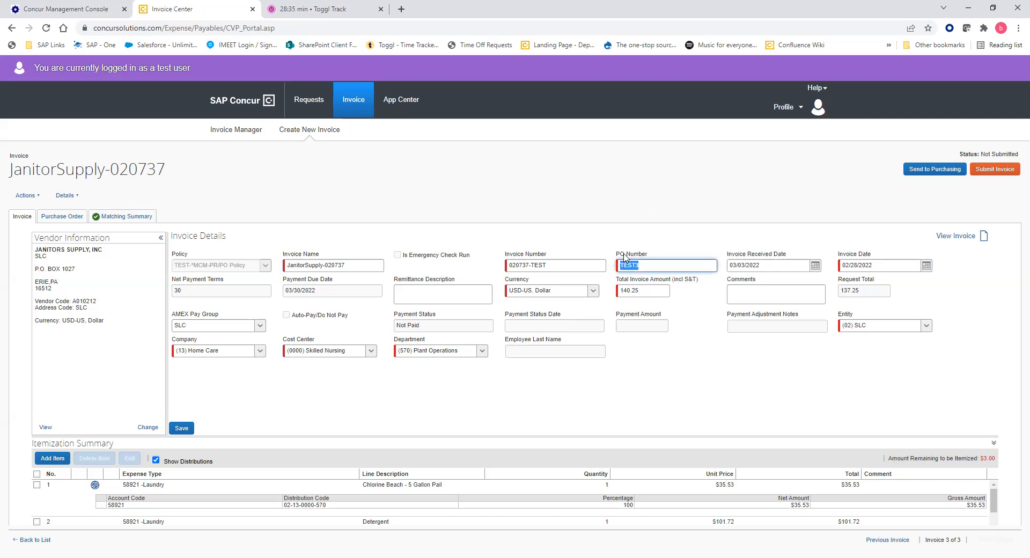
pyautogui.click(624, 258)
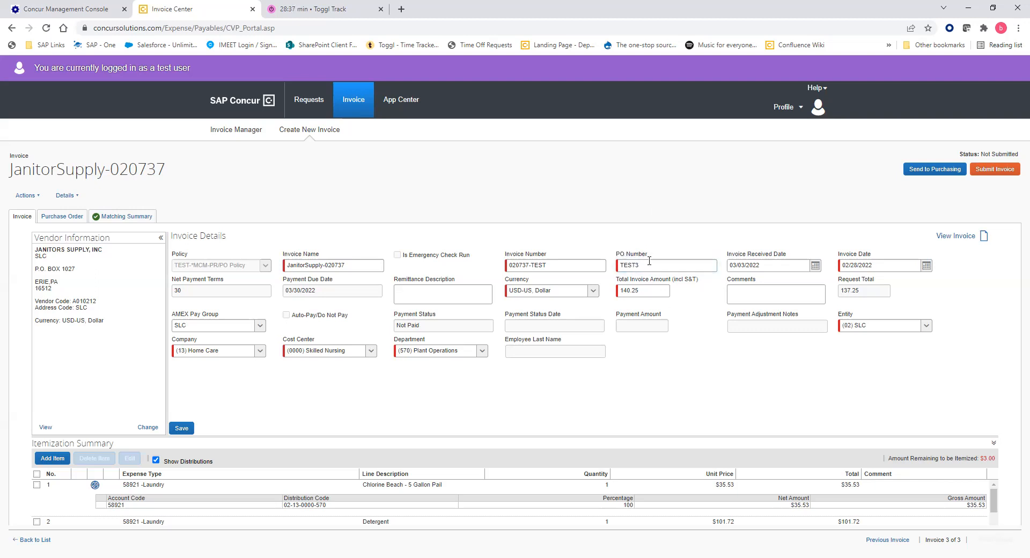
pyautogui.click(649, 262)
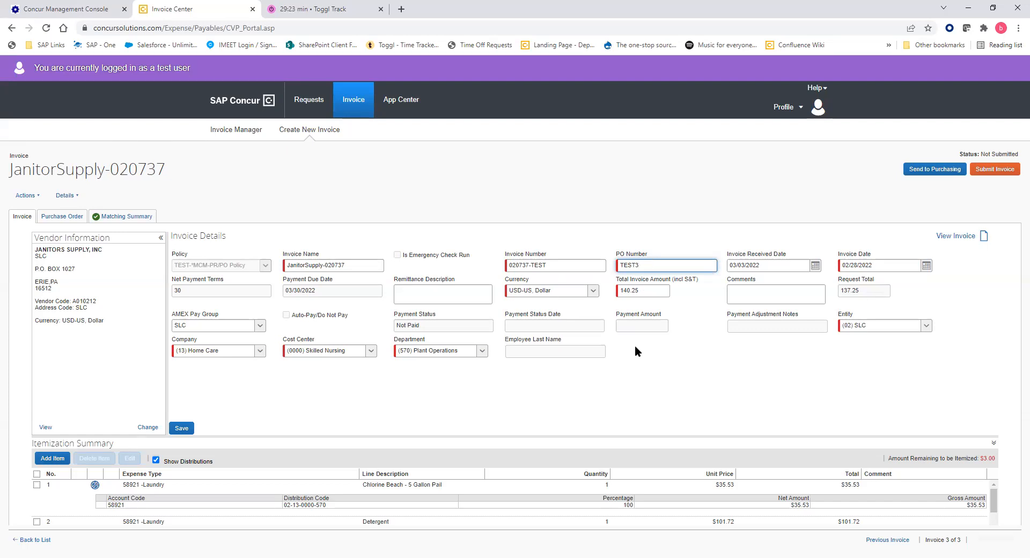
pyautogui.click(621, 367)
# Enlarge the itemization list to show both laundry lines and check the Actions and Details menus.
pyautogui.moveTo(487, 437); pyautogui.dragTo(478, 416)
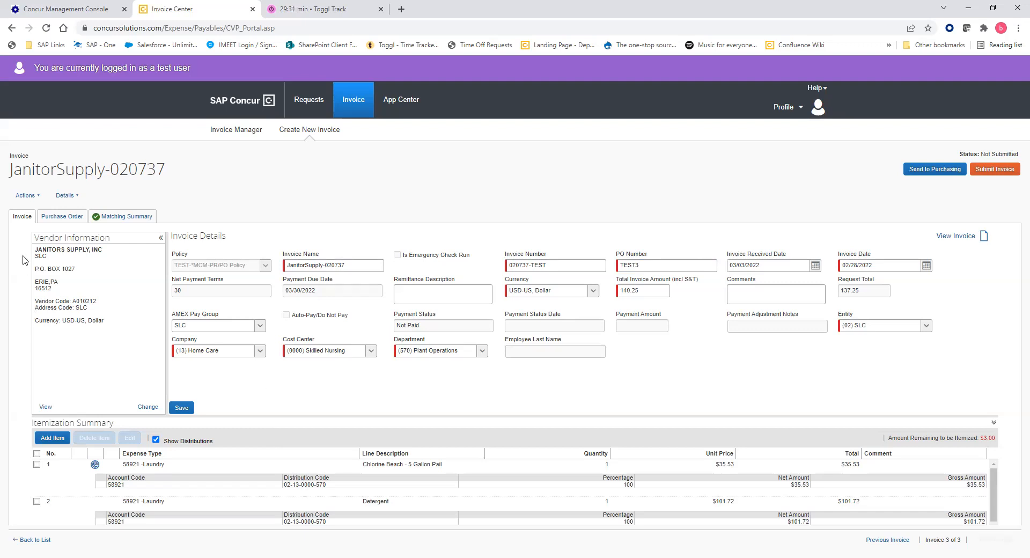
pyautogui.click(30, 198)
pyautogui.click(64, 195)
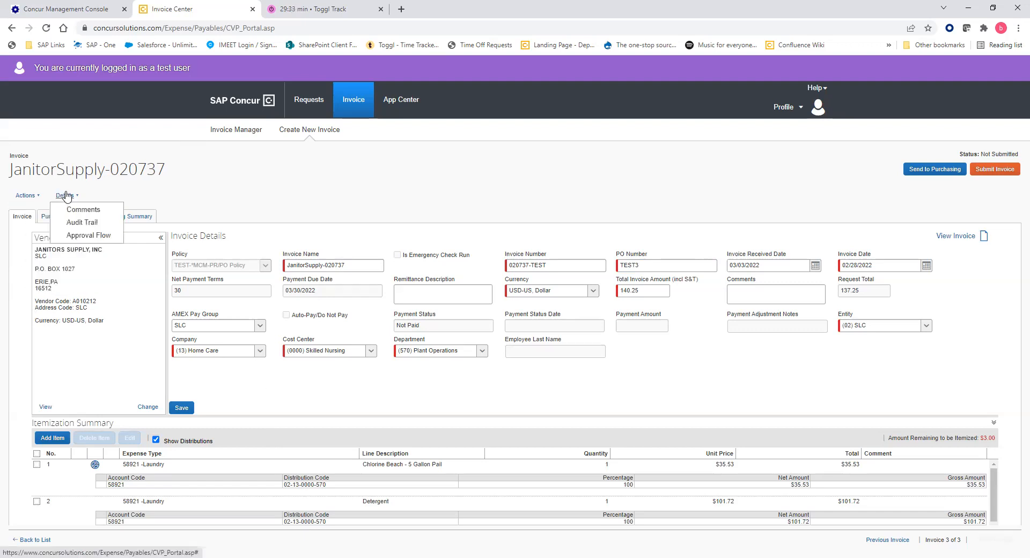
pyautogui.click(261, 188)
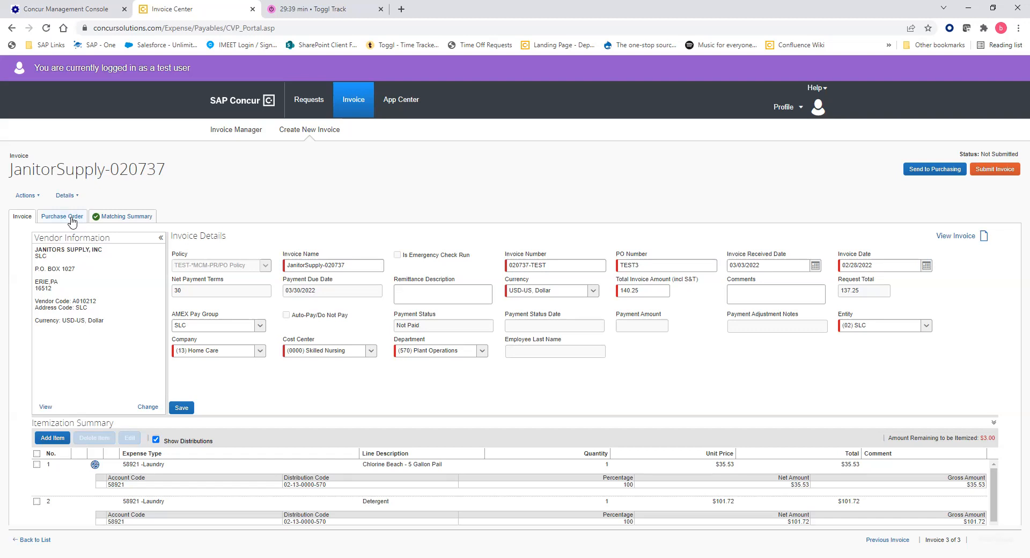
# Show purchase order TEST3 linked to JanitorSupply-020737.
pyautogui.click(68, 220)
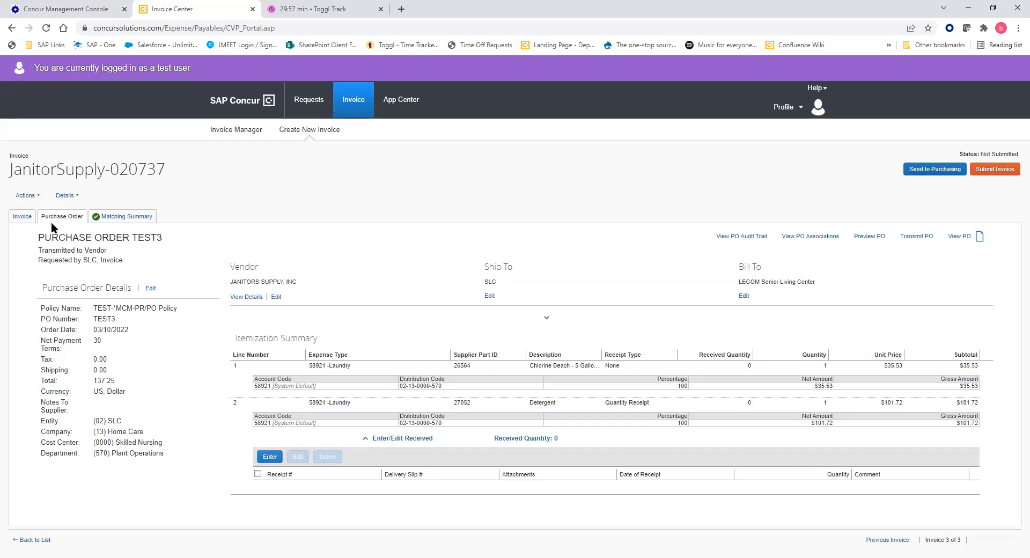
# Record receipt 456 with received quantity 1 for the Detergent line of PO TEST3.
pyautogui.click(270, 457)
pyautogui.click(314, 267)
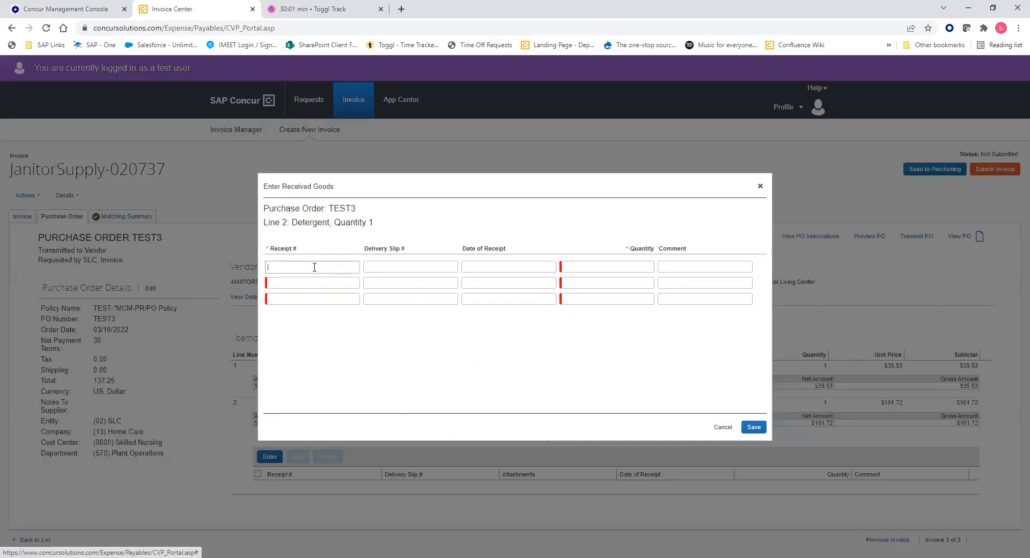
pyautogui.write('456')
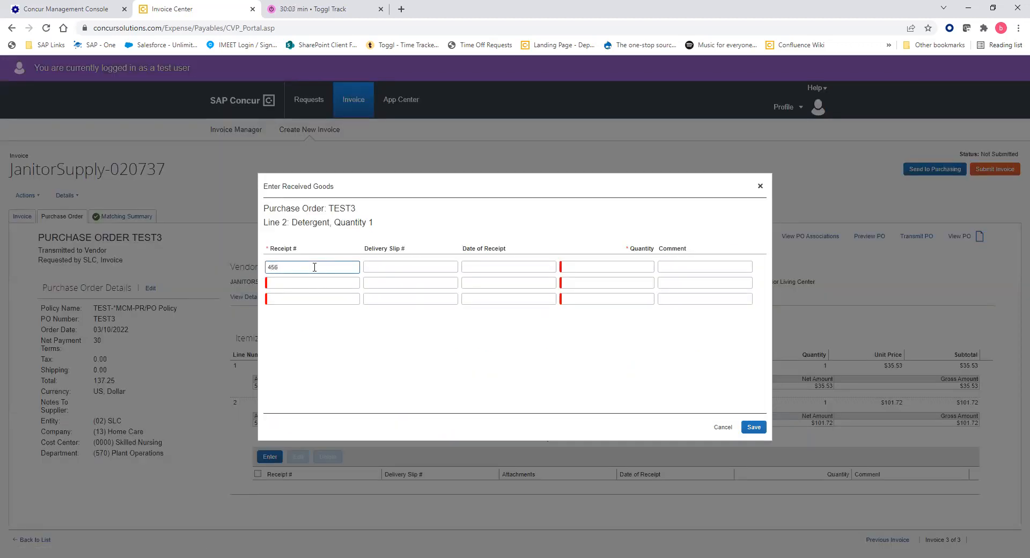
pyautogui.click(634, 268)
pyautogui.write('1')
pyautogui.click(754, 427)
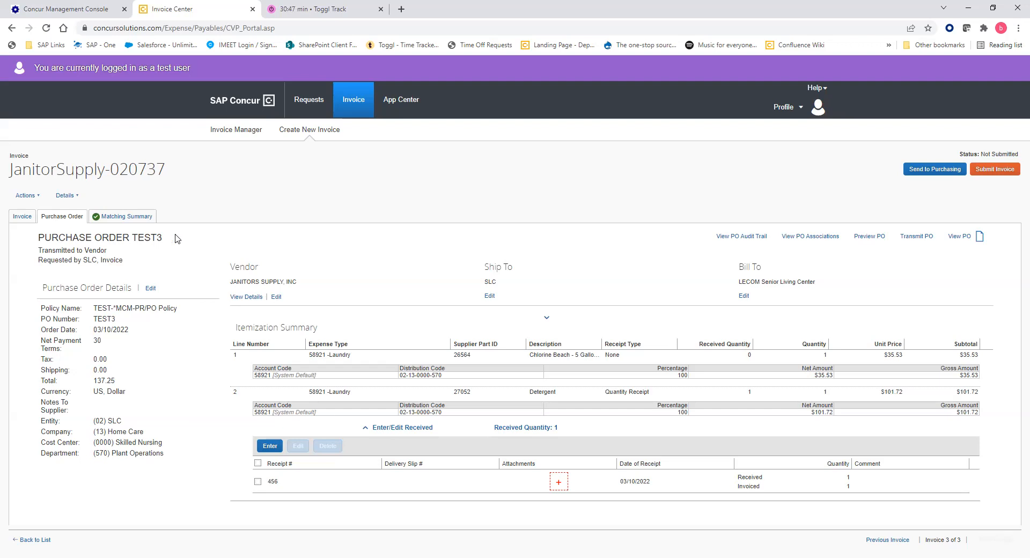
# Review the Matching Summary, where line 1 has no receipt, then go back to the invoice details.
pyautogui.click(129, 226)
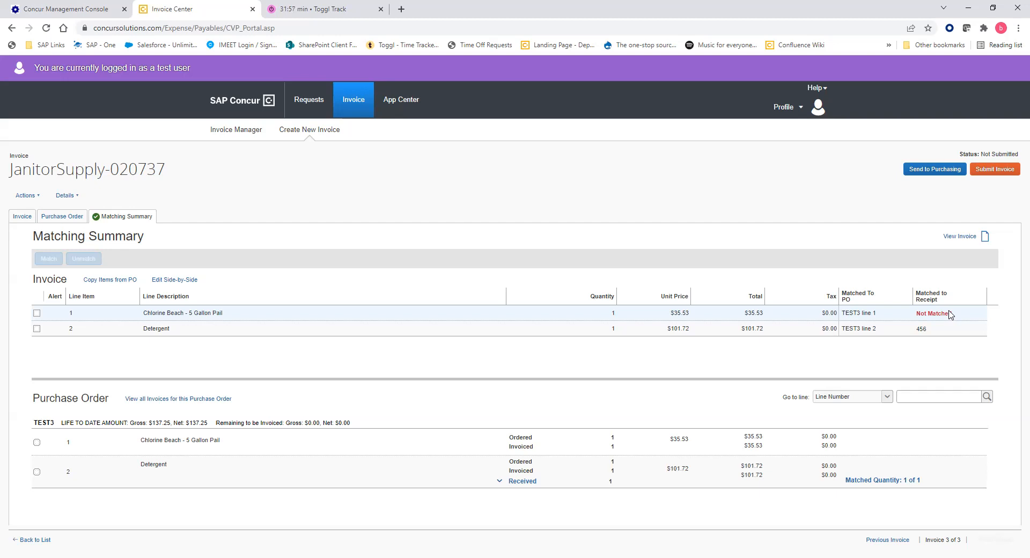
pyautogui.click(22, 218)
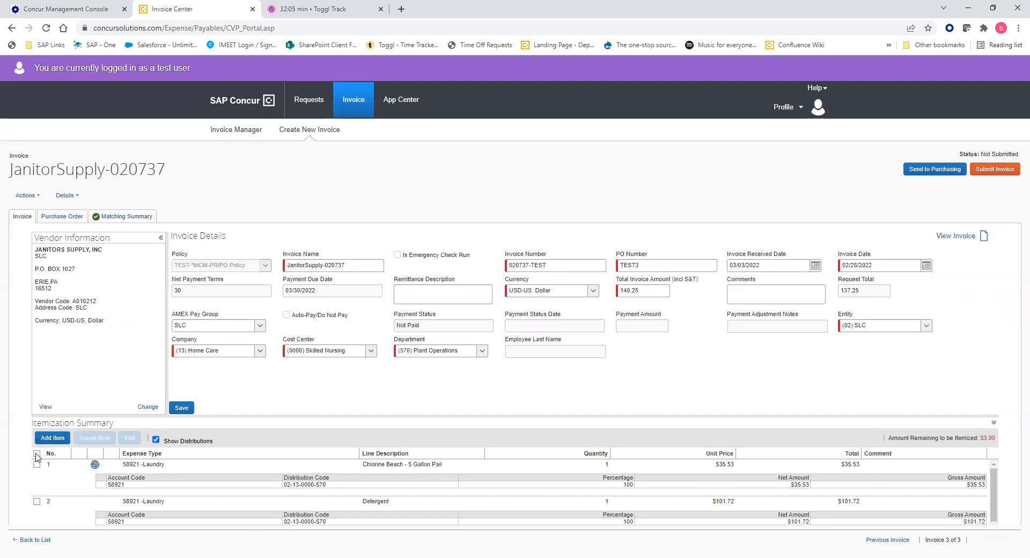
# Select both itemization line items and delete them, confirming with Yes.
pyautogui.click(37, 455)
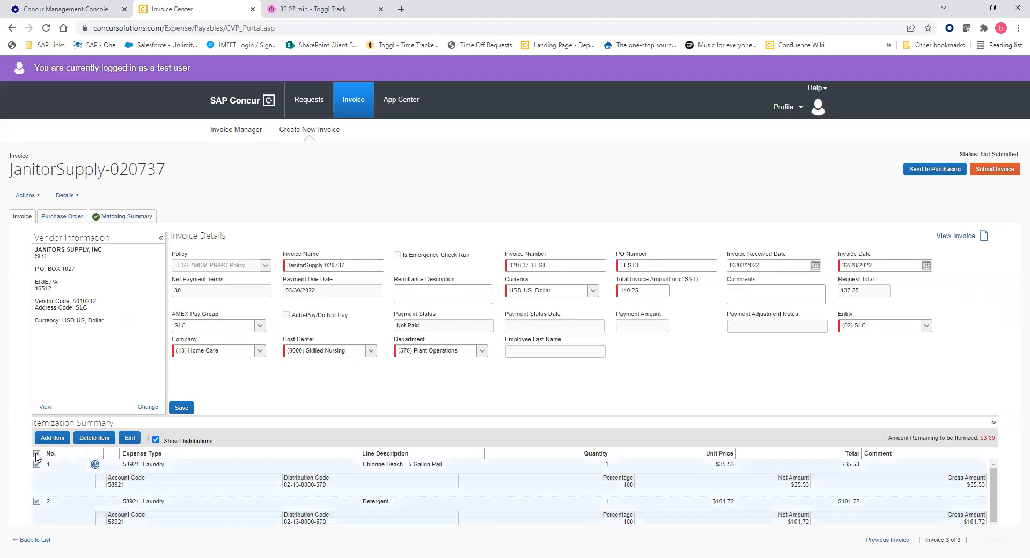
pyautogui.click(100, 439)
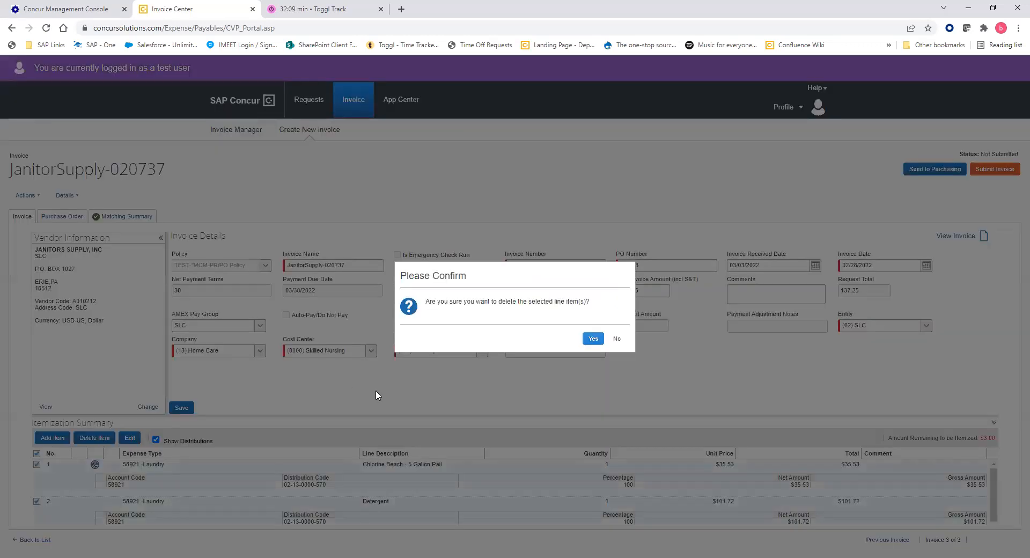
pyautogui.click(592, 339)
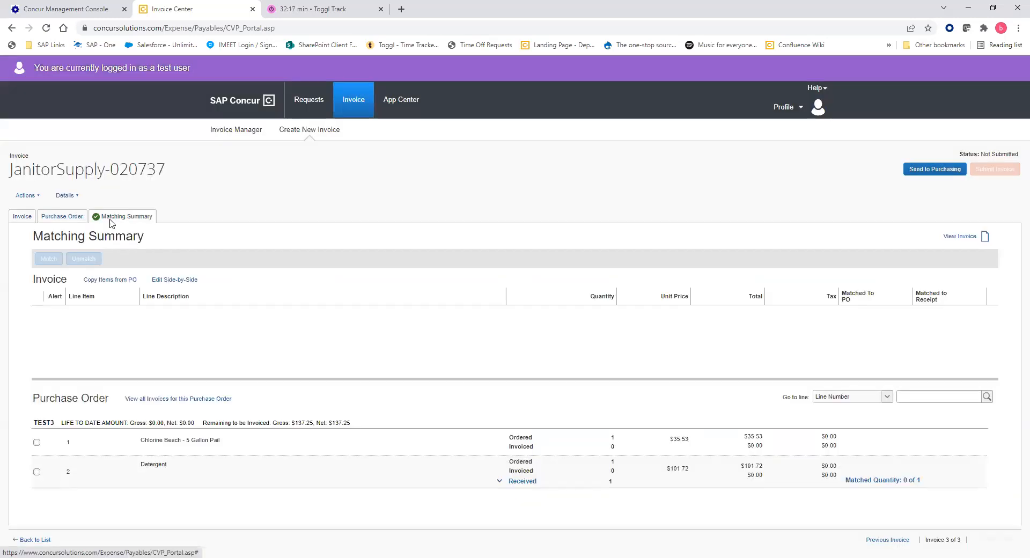
# Copy the Chlorine Beach and Detergent lines from PO TEST3 onto the invoice.
pyautogui.click(109, 289)
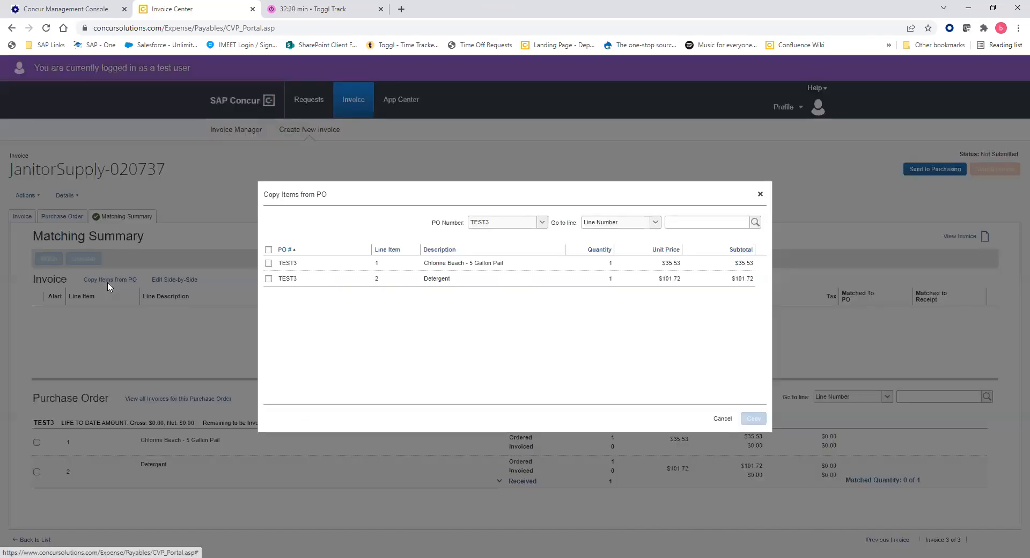
pyautogui.click(269, 263)
pyautogui.click(269, 278)
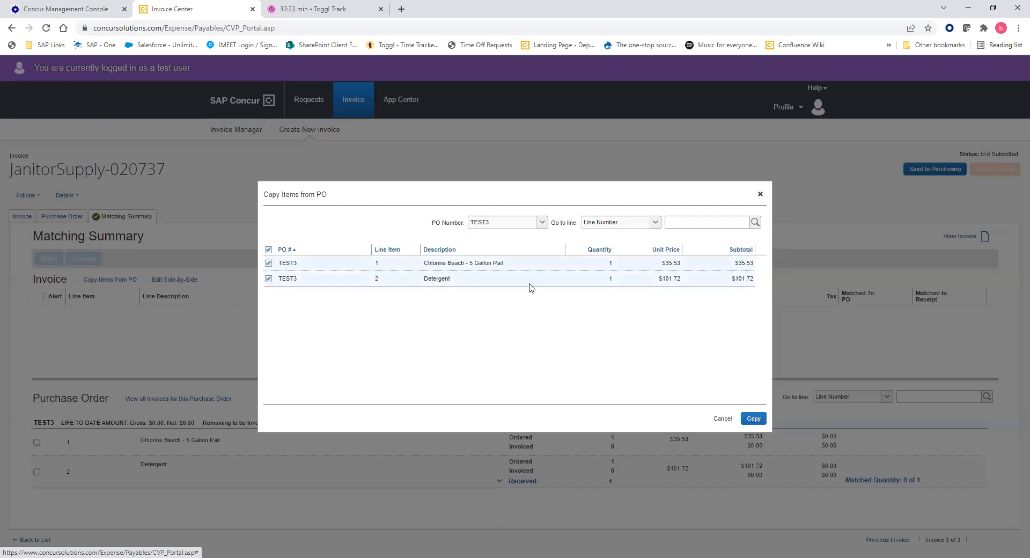
pyautogui.click(752, 421)
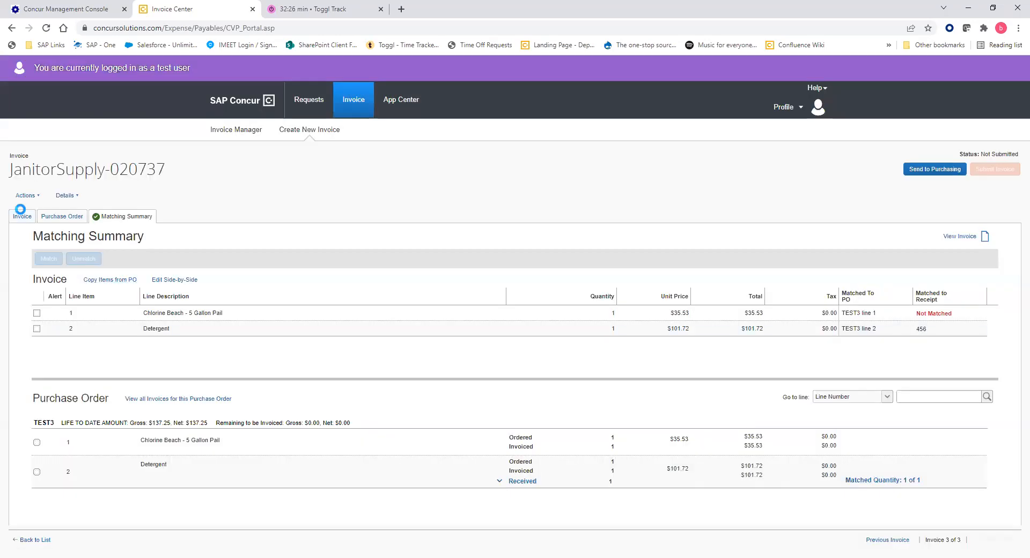
pyautogui.click(21, 216)
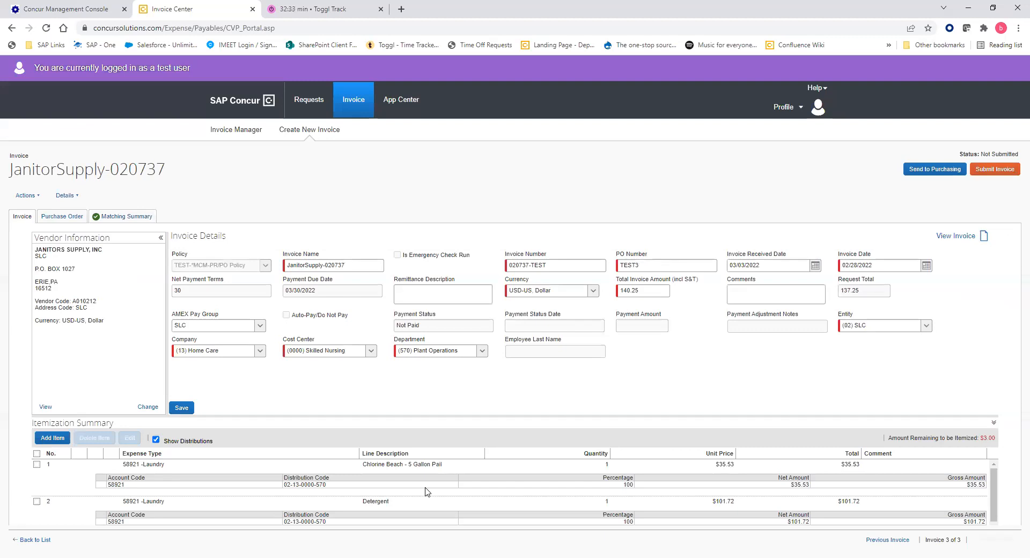
# Check the Matching Summary and view all invoices matched to PO TEST3, then close the list.
pyautogui.click(118, 220)
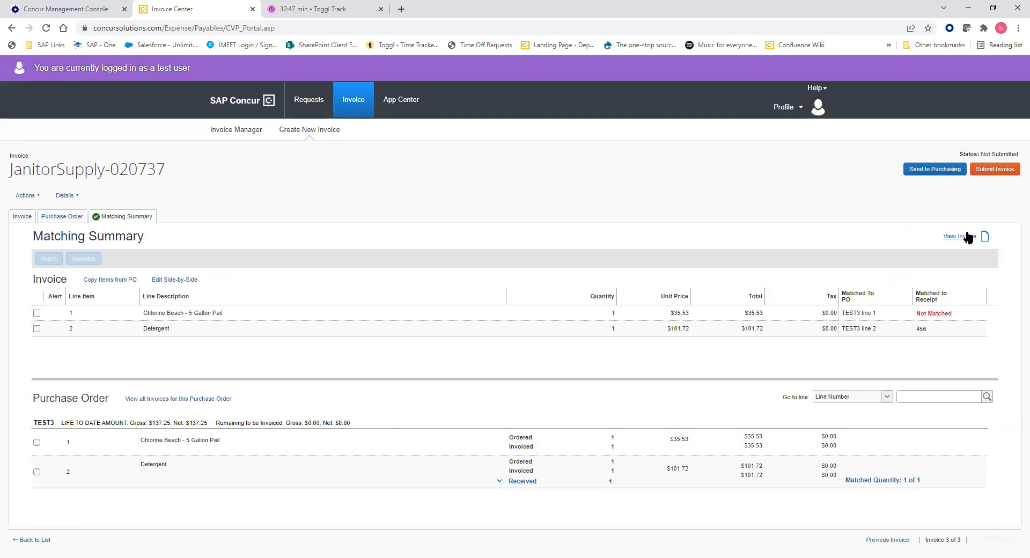
pyautogui.click(222, 403)
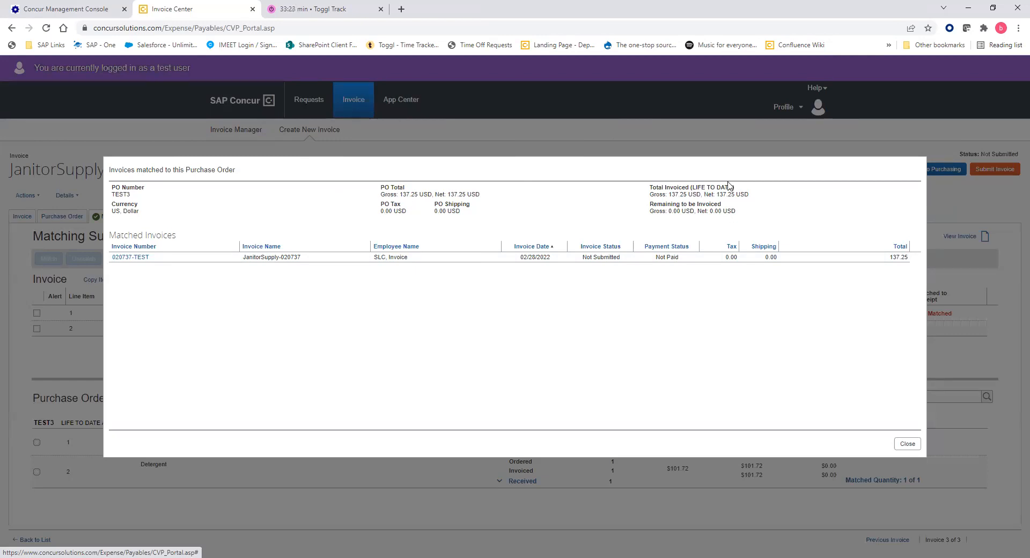
pyautogui.click(907, 445)
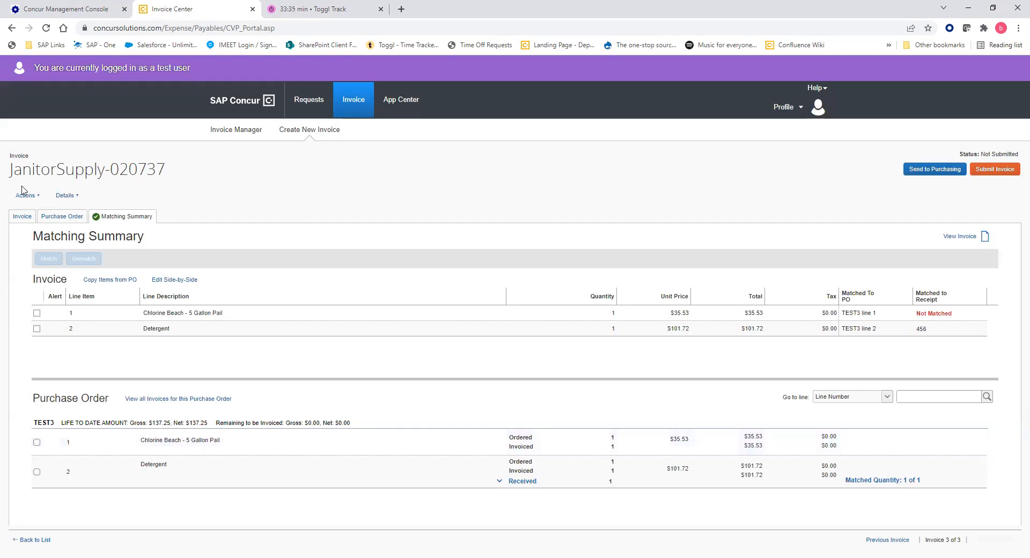
# Return to the invoice details and enlarge the Itemization Summary by dragging its splitter up.
pyautogui.click(20, 220)
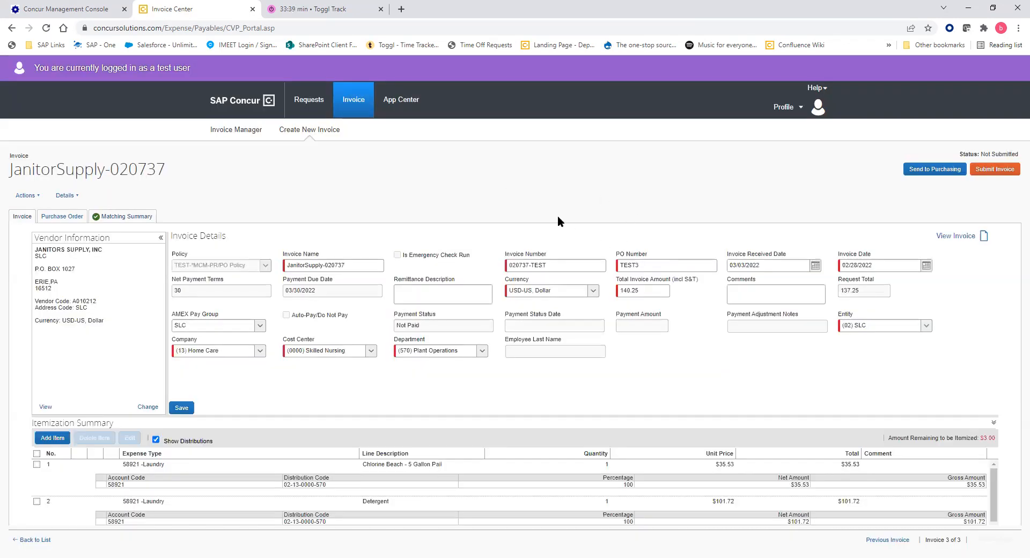
pyautogui.moveTo(522, 417); pyautogui.dragTo(512, 384)
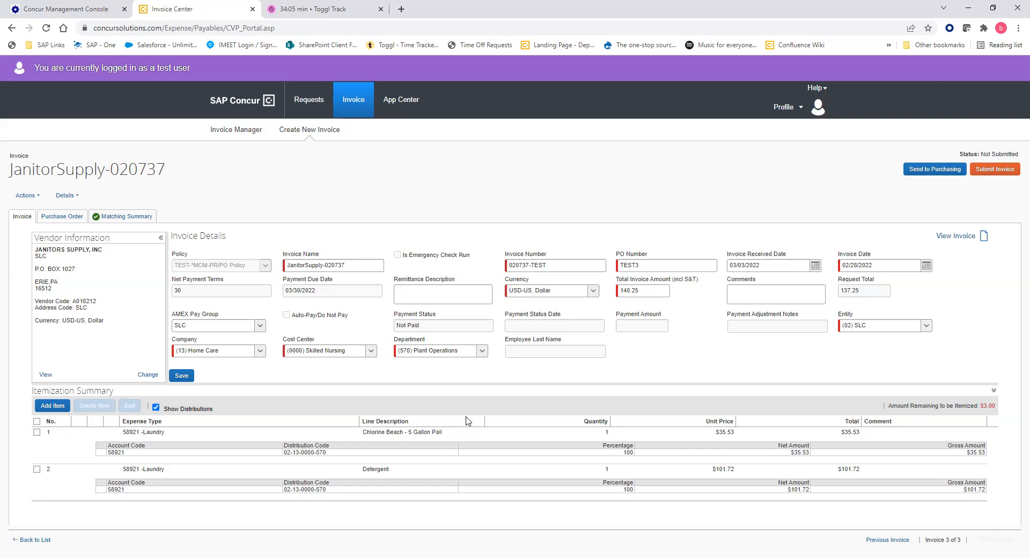
pyautogui.click(65, 219)
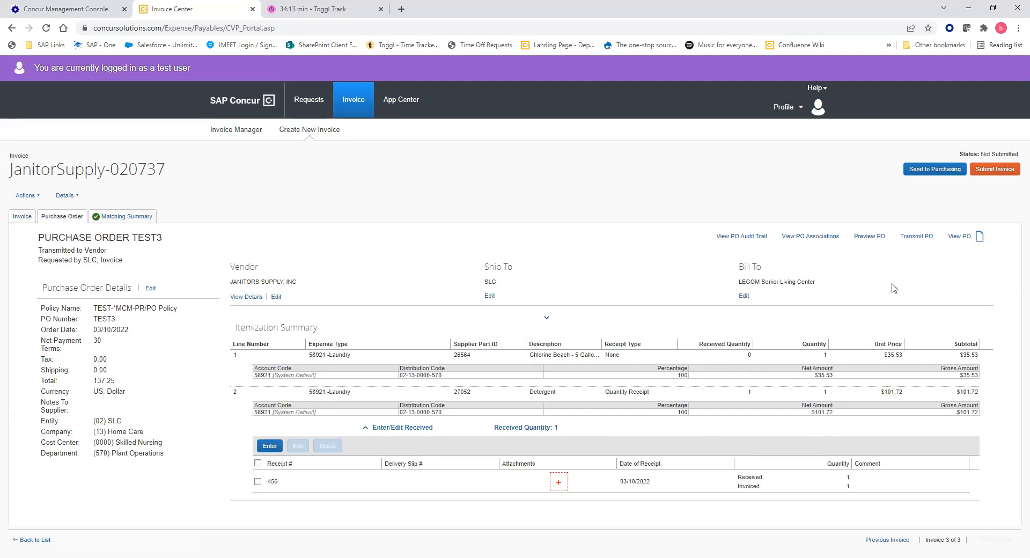
pyautogui.click(22, 218)
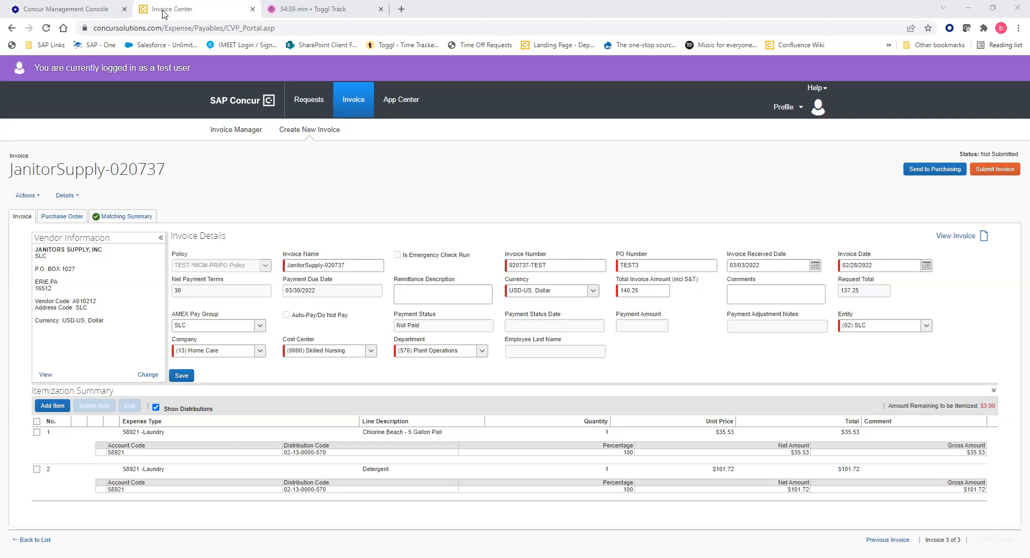
# Change the Chlorine Beach - 5 Gallon Pail unit price from 35.53 to 38.53 and save.
pyautogui.click(366, 446)
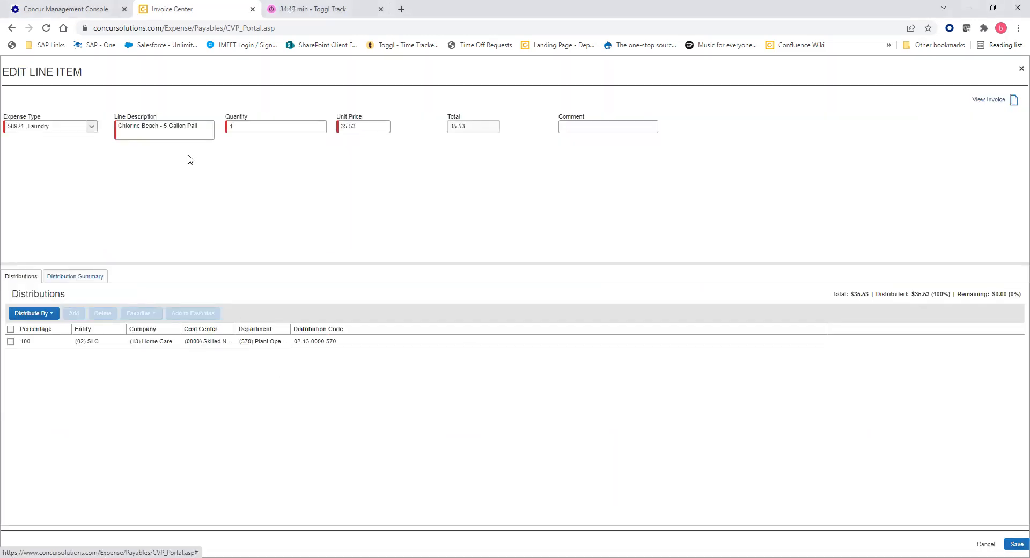
pyautogui.doubleClick(347, 123)
pyautogui.doubleClick(347, 123)
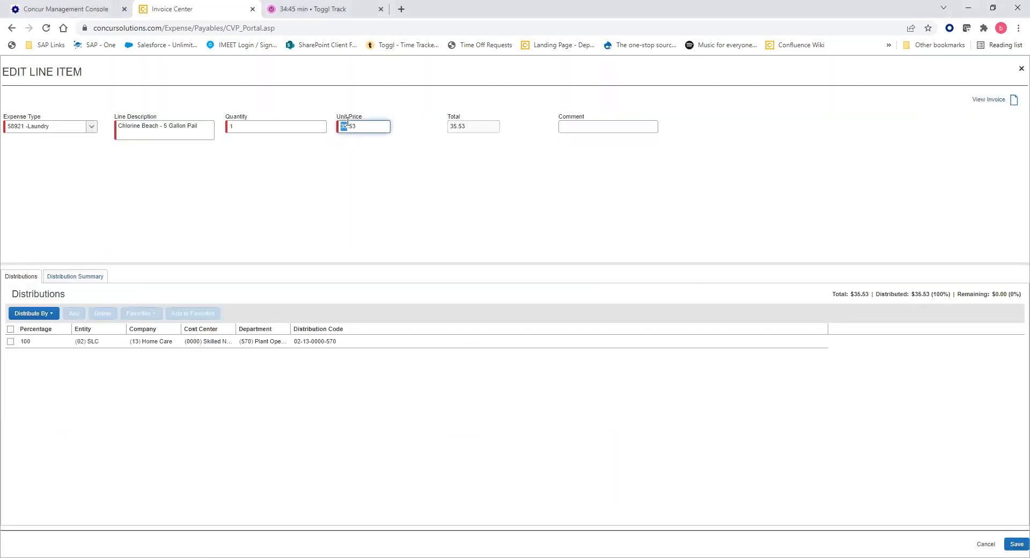
pyautogui.write('38')
pyautogui.click(310, 198)
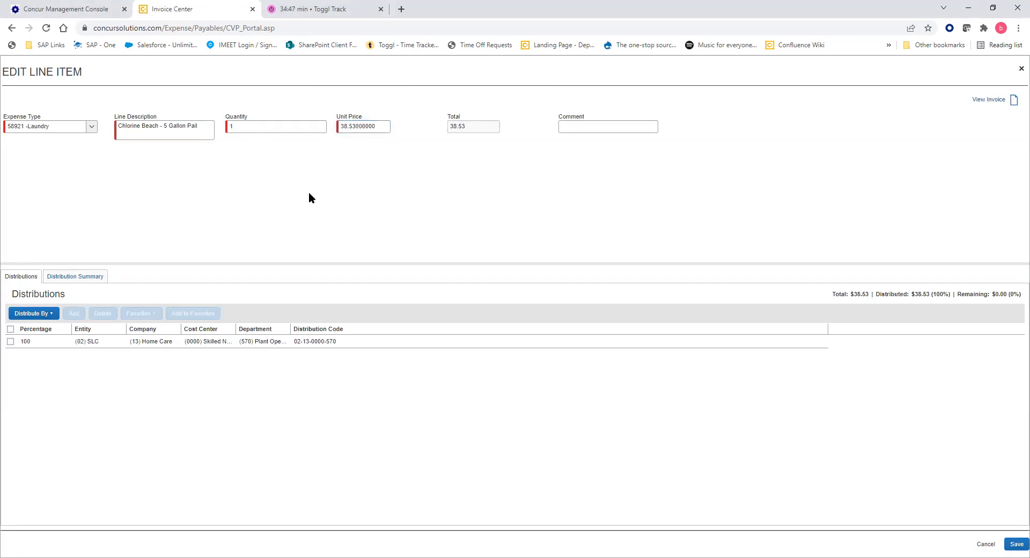
pyautogui.click(1016, 543)
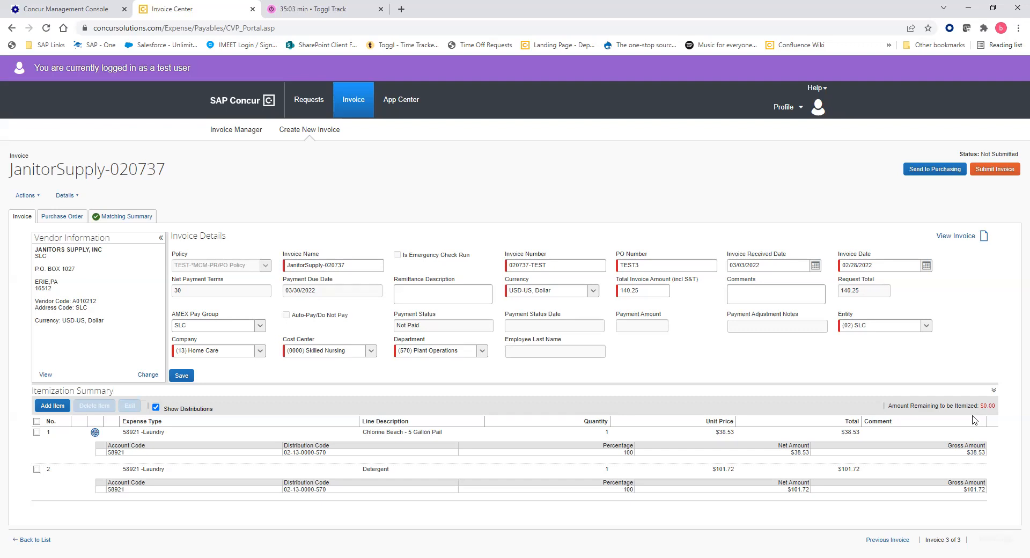
# Change the PO number from TEST3 to TEST2 and save, declining to copy PO values.
pyautogui.click(423, 299)
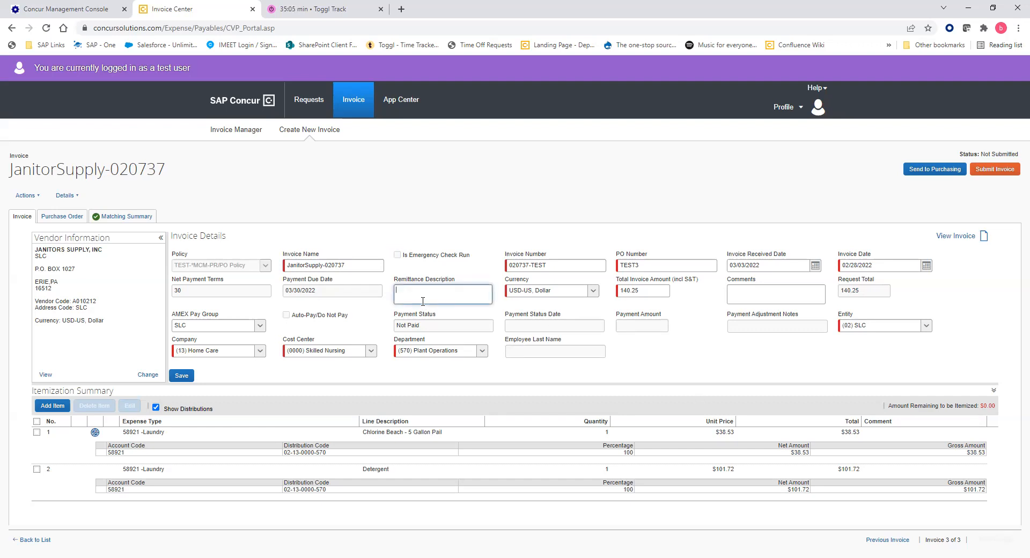
pyautogui.click(761, 297)
pyautogui.click(410, 206)
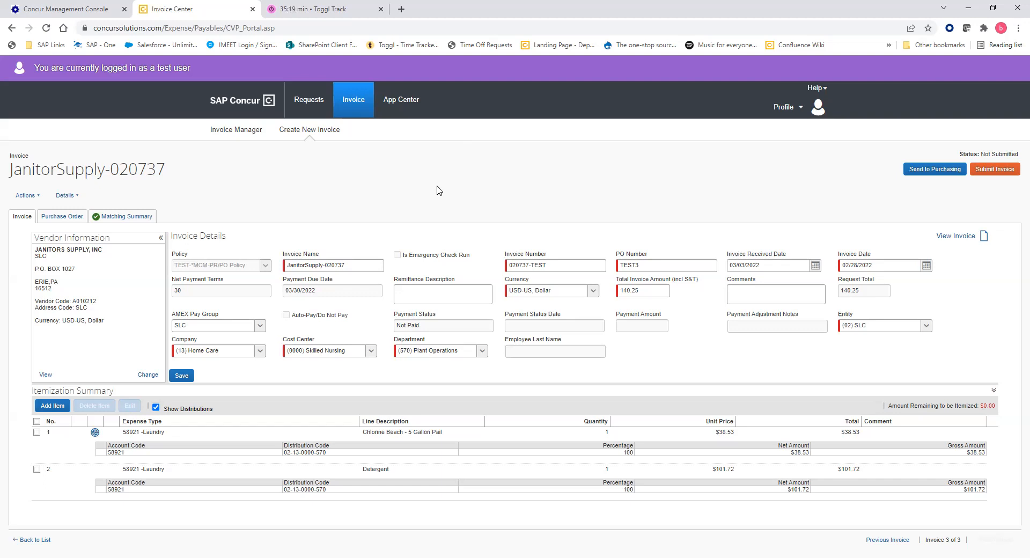
pyautogui.doubleClick(666, 265)
pyautogui.click(650, 265)
pyautogui.press('BackSpace')
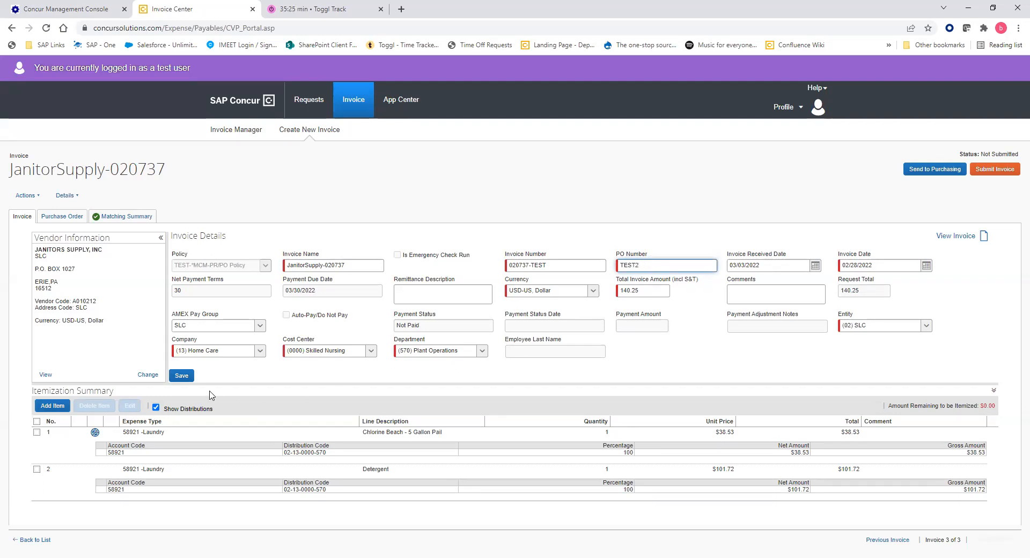
pyautogui.click(183, 376)
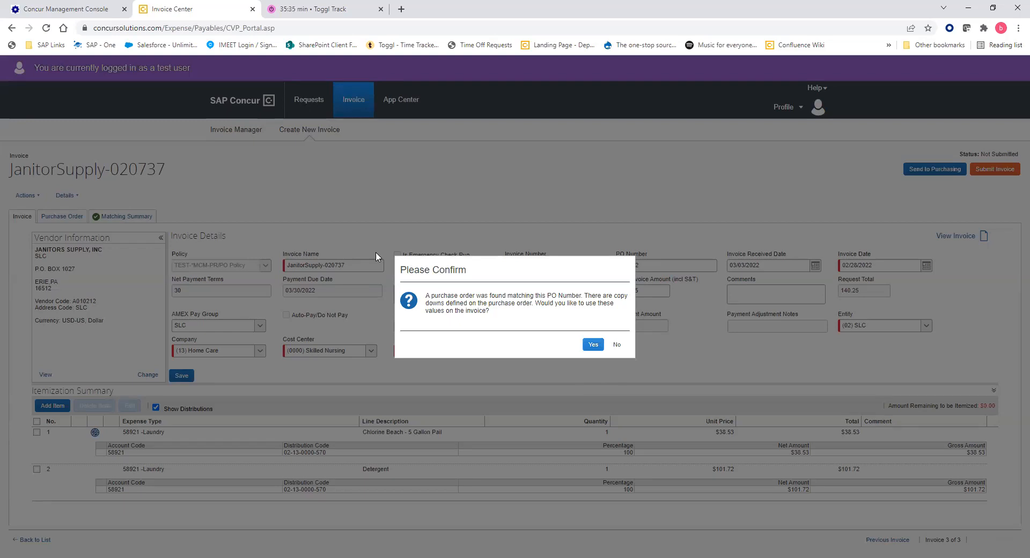
pyautogui.click(618, 346)
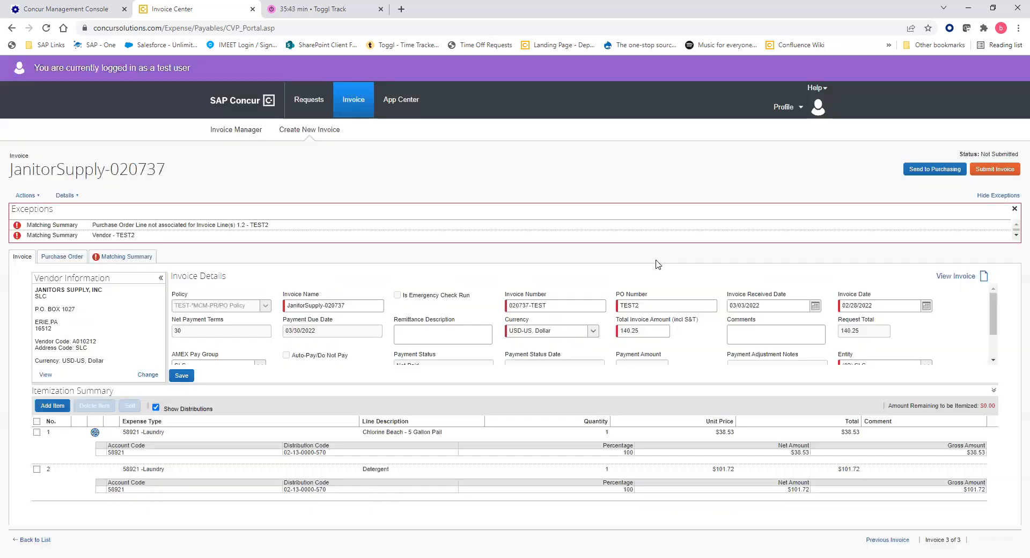
# Change the PO number back to TEST3 and save the invoice.
pyautogui.click(625, 305)
pyautogui.press('BackSpace')
pyautogui.write('3')
pyautogui.click(181, 376)
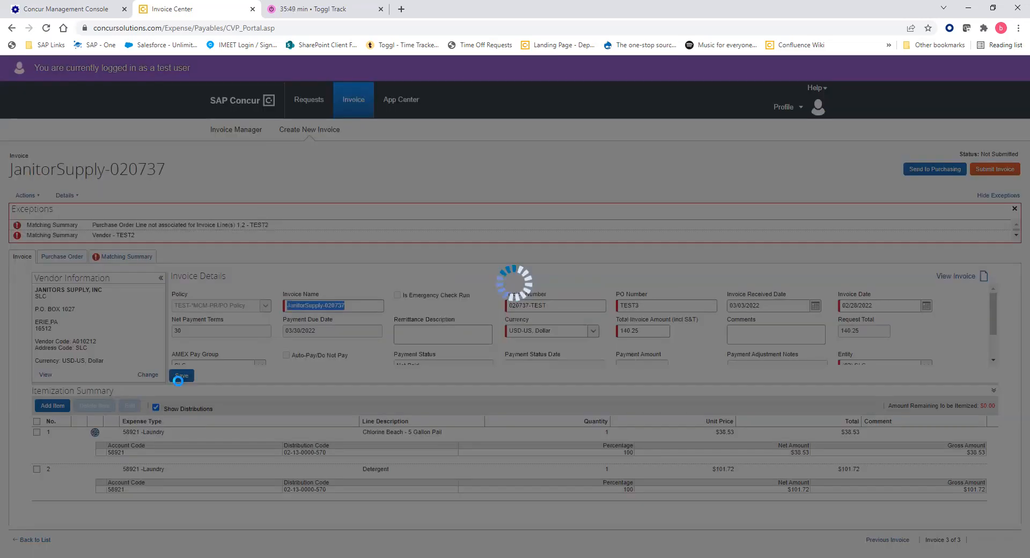
# Code the header to Company (13) Home Care, Cost Center (0000) Skilled Nursing, Department (610) Administration, and save.
pyautogui.scroll(-2, 373, 345)
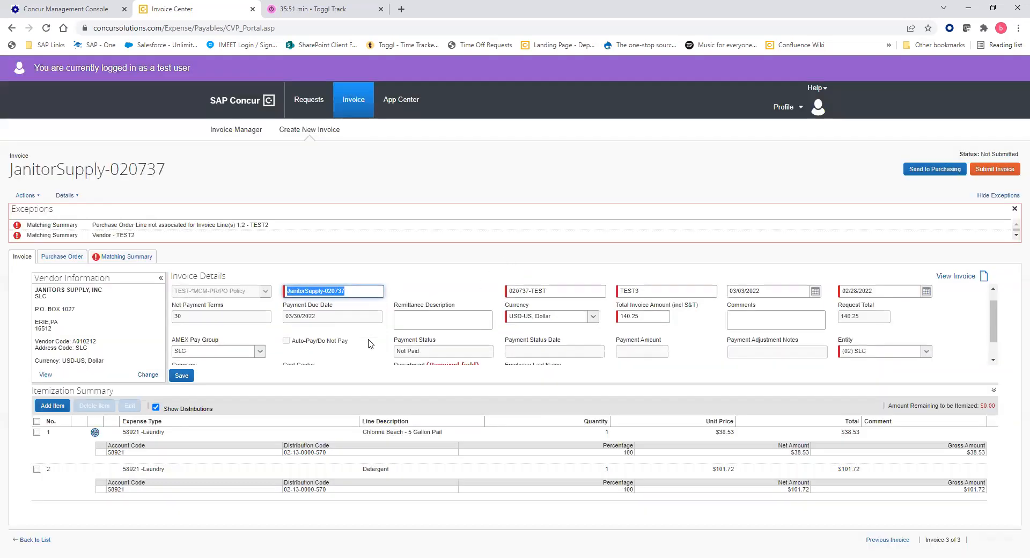
pyautogui.click(480, 352)
pyautogui.click(488, 353)
pyautogui.click(380, 352)
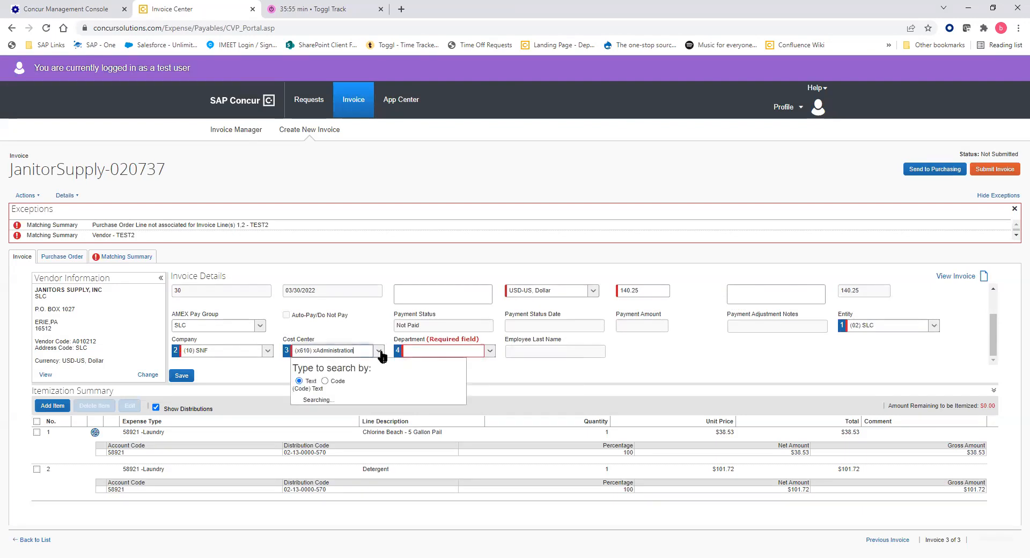
pyautogui.click(346, 402)
pyautogui.click(268, 351)
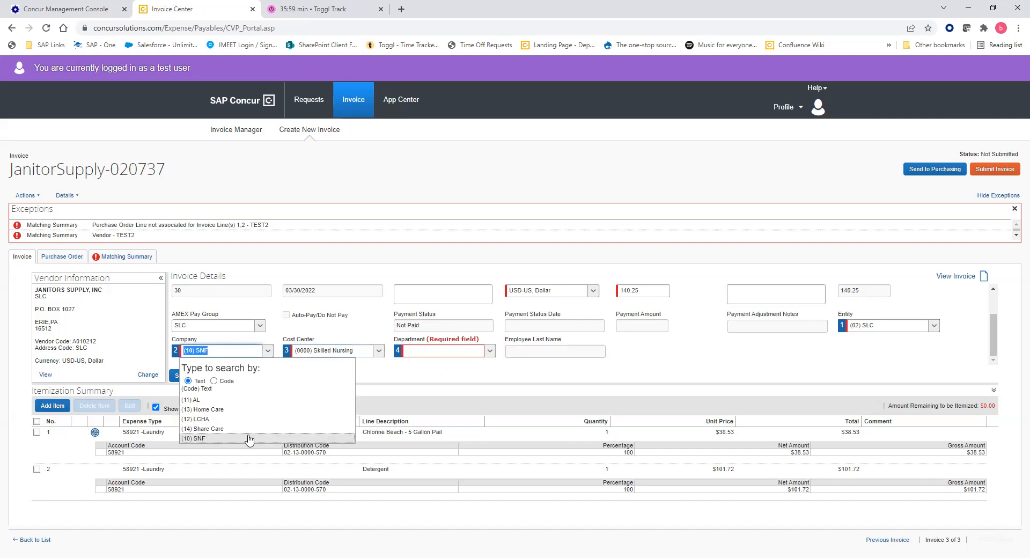
pyautogui.click(244, 409)
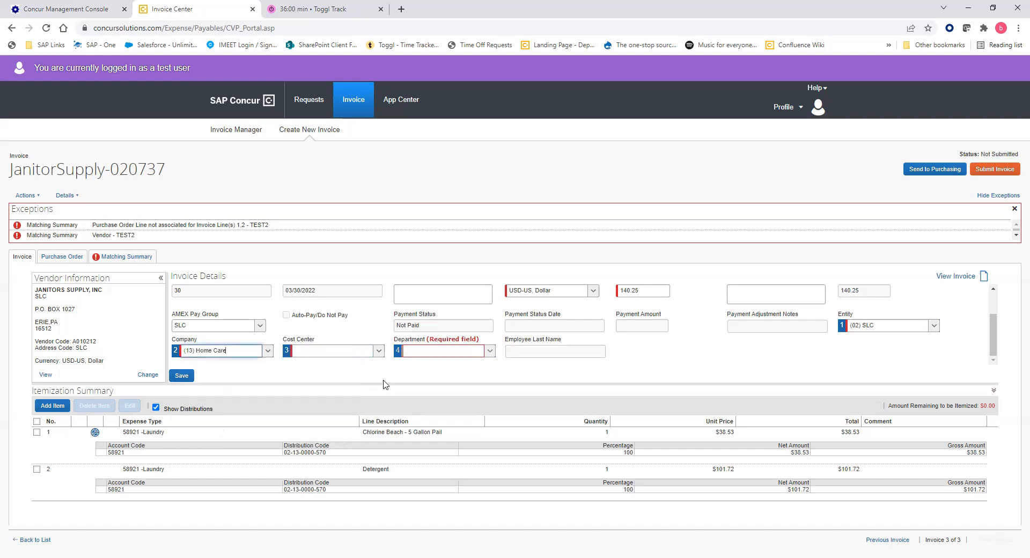
pyautogui.click(379, 351)
pyautogui.click(362, 401)
pyautogui.click(490, 353)
pyautogui.click(498, 397)
pyautogui.click(181, 376)
pyautogui.click(594, 348)
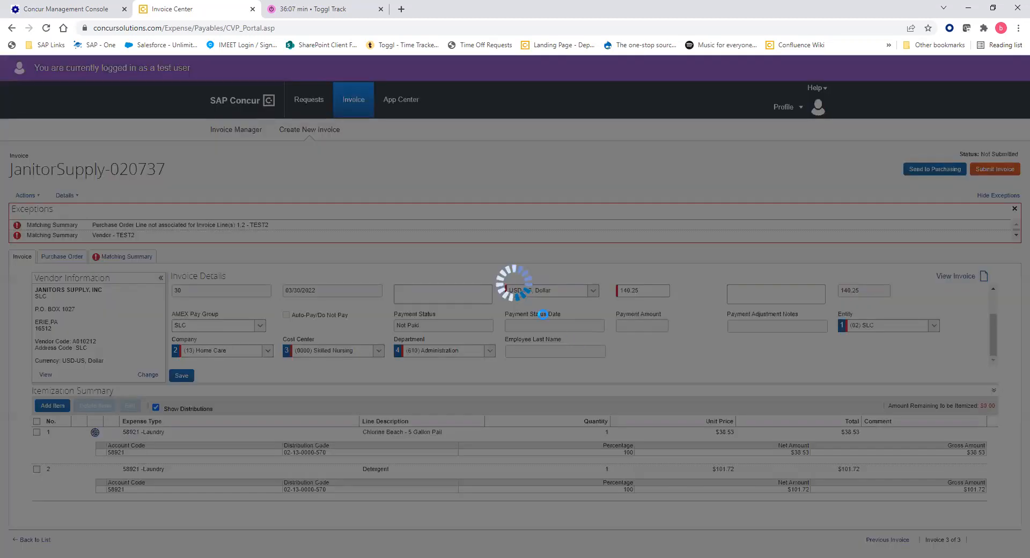
pyautogui.click(592, 347)
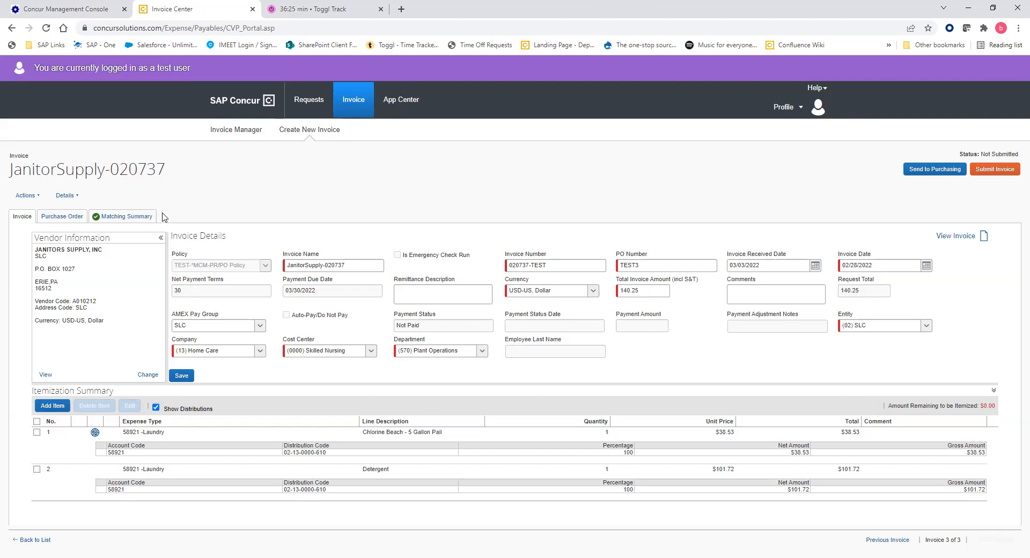
pyautogui.click(25, 197)
pyautogui.click(27, 196)
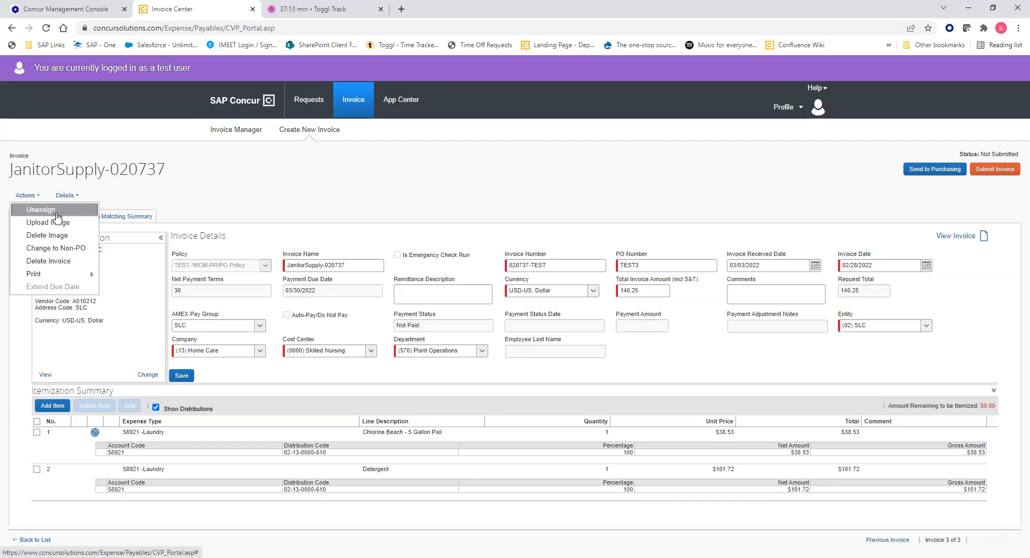
# Submit invoice JanitorSupply-020737, return to the Concur home page, and sign out.
pyautogui.click(1011, 171)
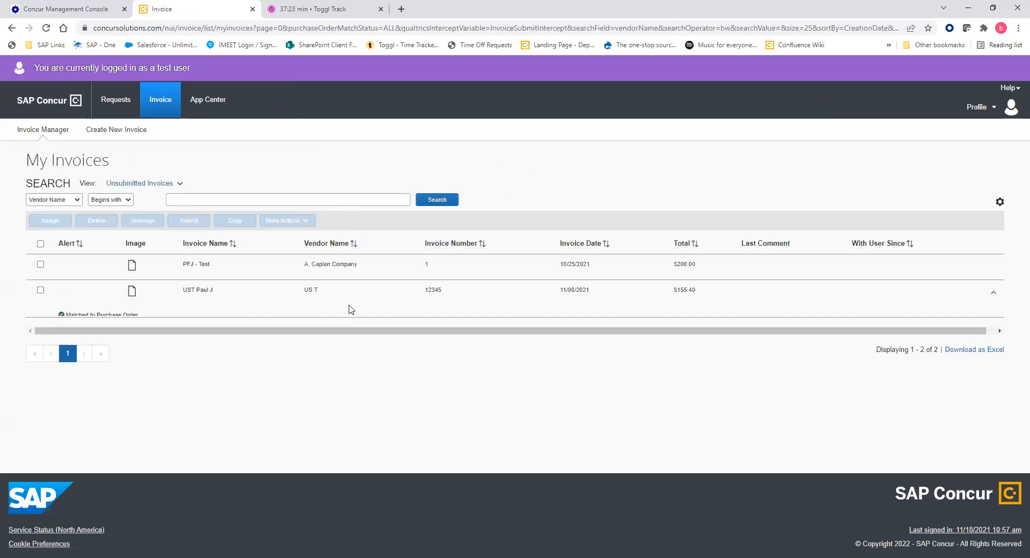
pyautogui.click(34, 109)
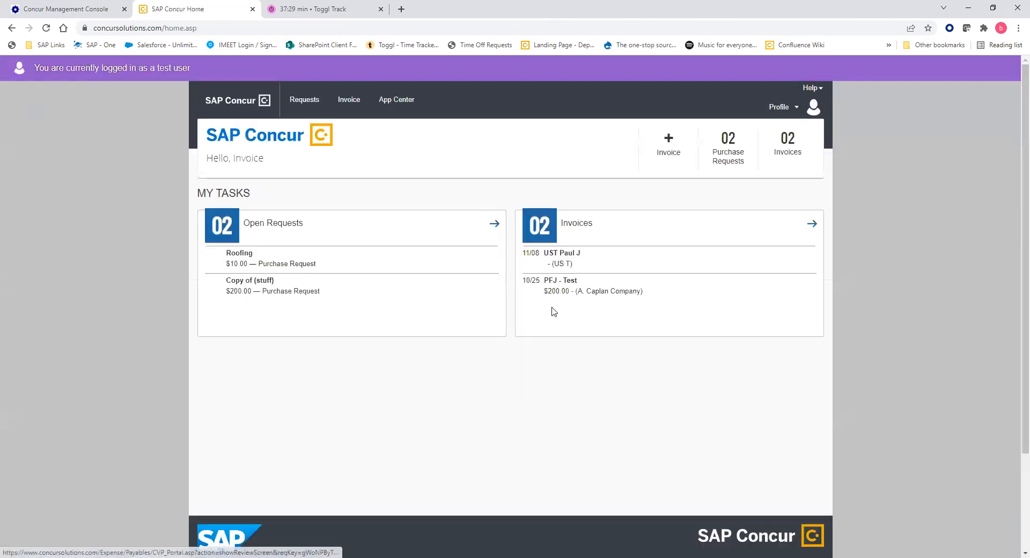
pyautogui.click(787, 110)
pyautogui.click(751, 157)
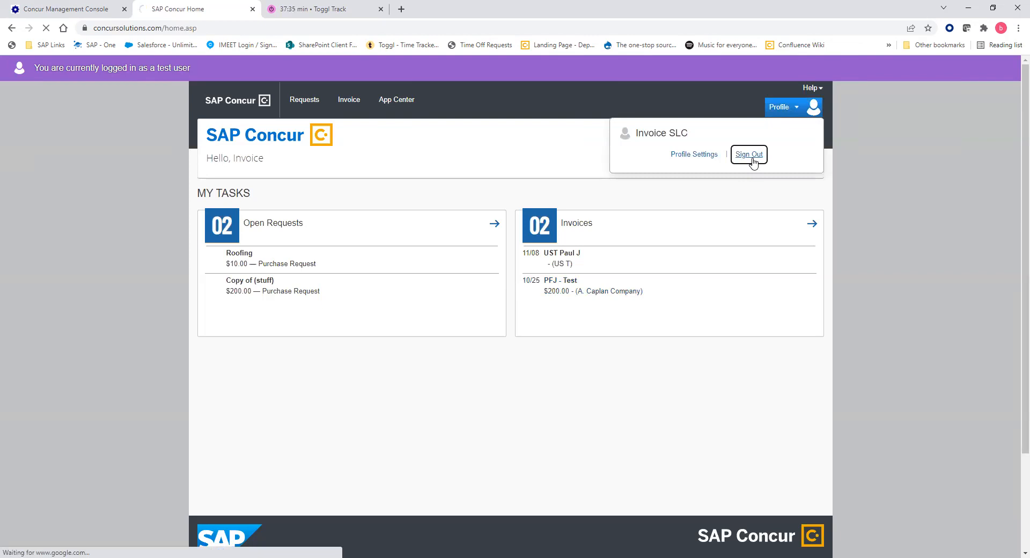